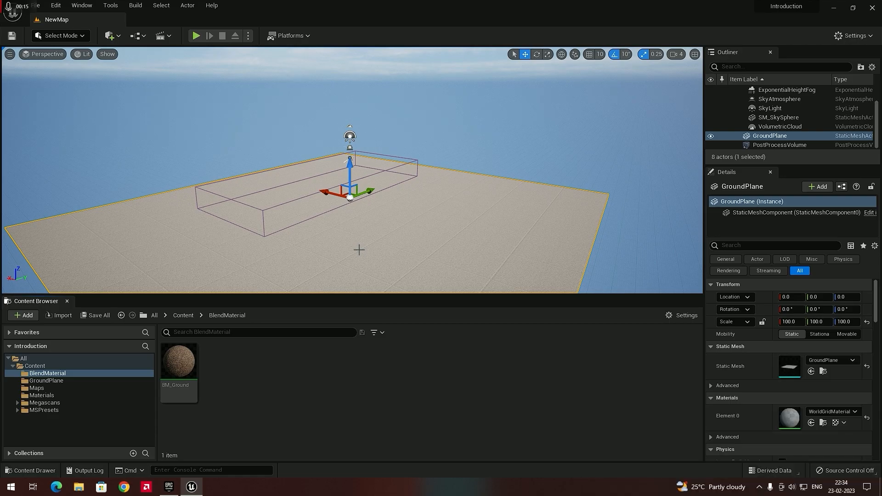
Open the BM_Ground material instance and examine the texture maps assigned to its base, middle and top layers.
{"action": "left_click", "coordinate": [182, 363]}
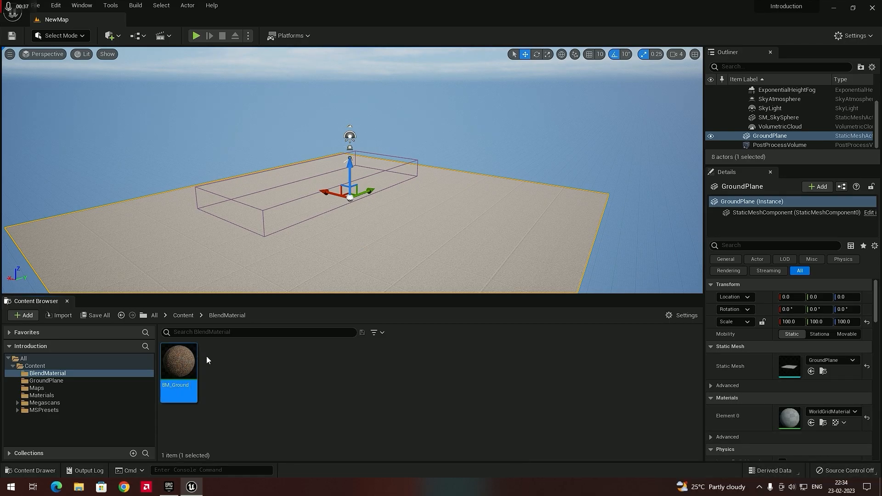
{"action": "double_click", "coordinate": [182, 363]}
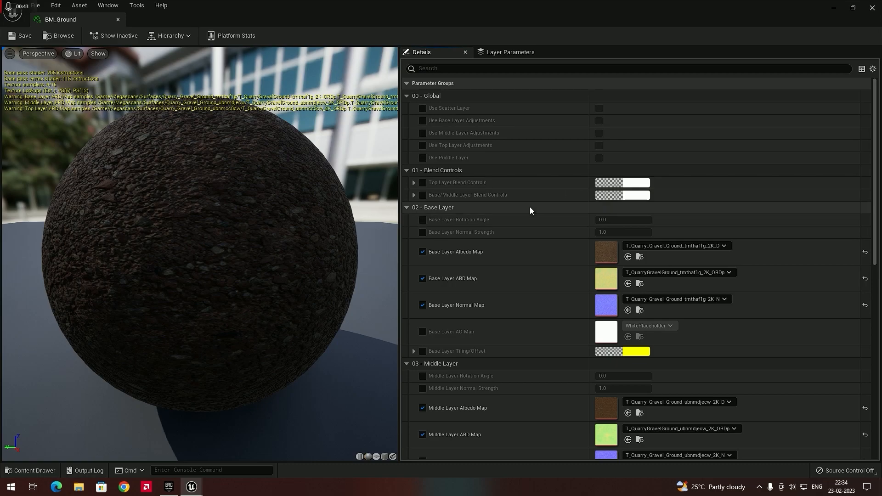
{"action": "scroll", "coordinate": [524, 226], "scroll_direction": "down", "scroll_amount": 3}
{"action": "scroll", "coordinate": [533, 219], "scroll_direction": "down", "scroll_amount": 2}
{"action": "scroll", "coordinate": [534, 216], "scroll_direction": "down", "scroll_amount": 3}
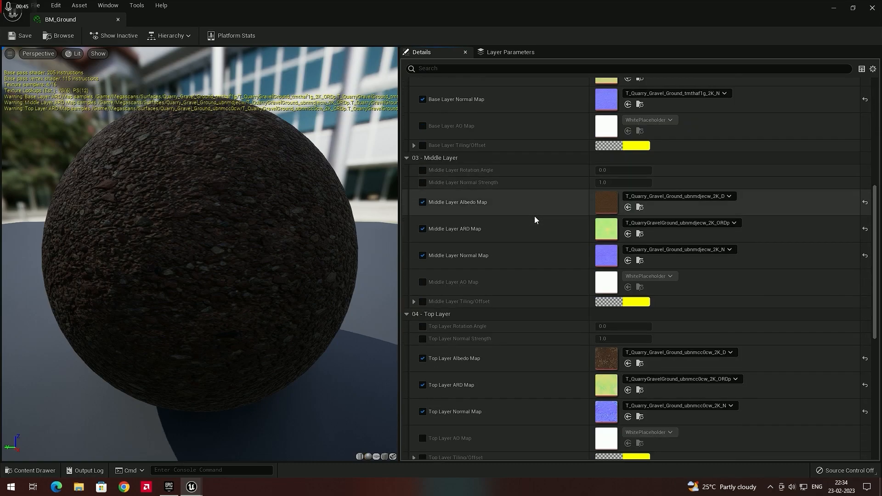
{"action": "scroll", "coordinate": [534, 216], "scroll_direction": "up", "scroll_amount": 6}
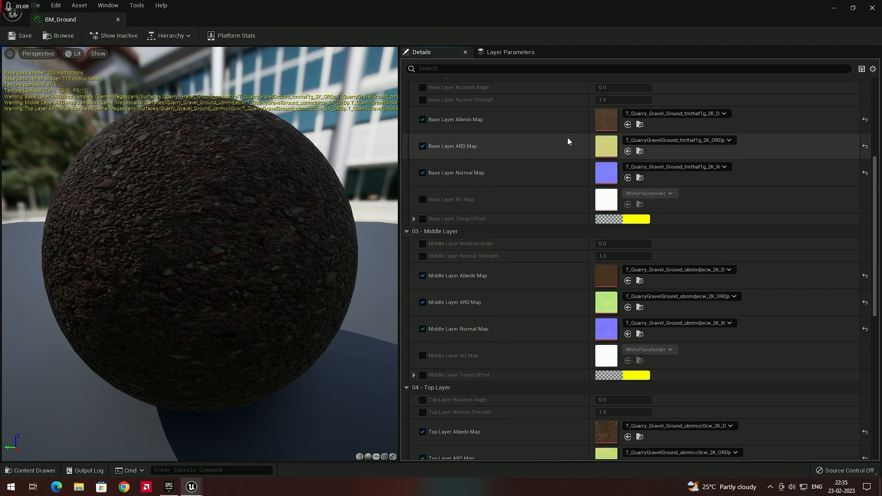
{"action": "scroll", "coordinate": [556, 142], "scroll_direction": "down", "scroll_amount": 3}
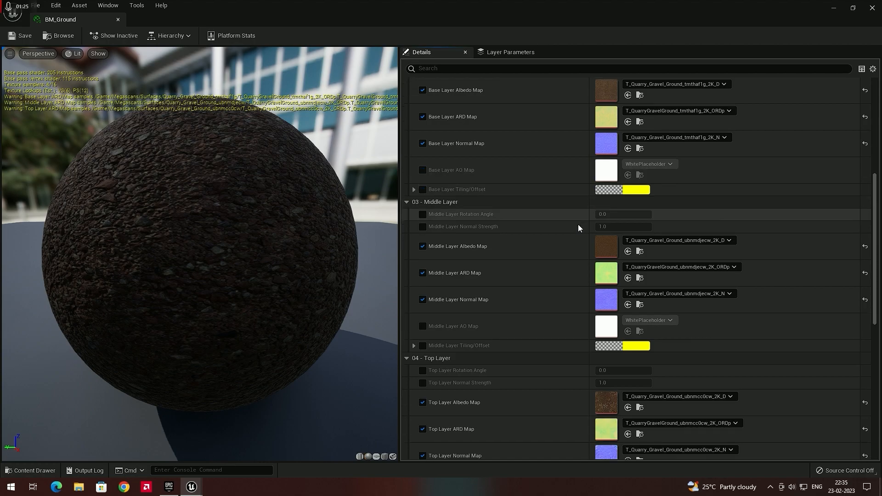
{"action": "scroll", "coordinate": [600, 216], "scroll_direction": "up", "scroll_amount": 4}
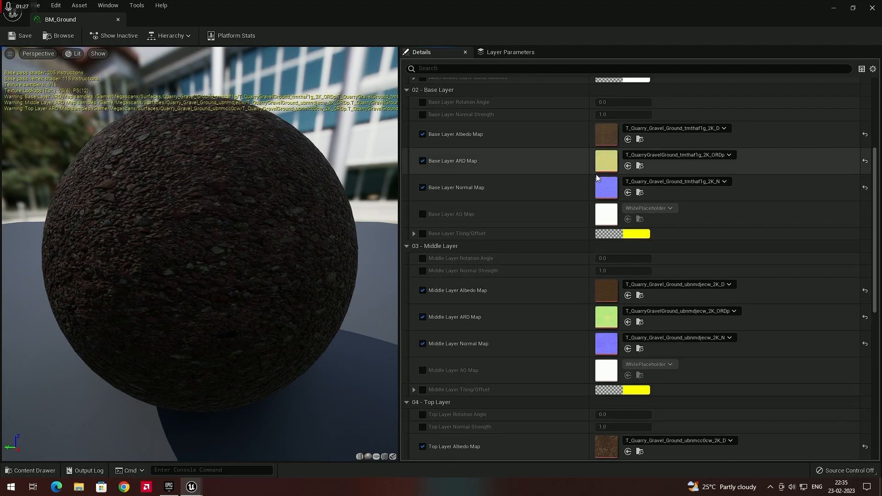
{"action": "scroll", "coordinate": [580, 166], "scroll_direction": "down", "scroll_amount": 3}
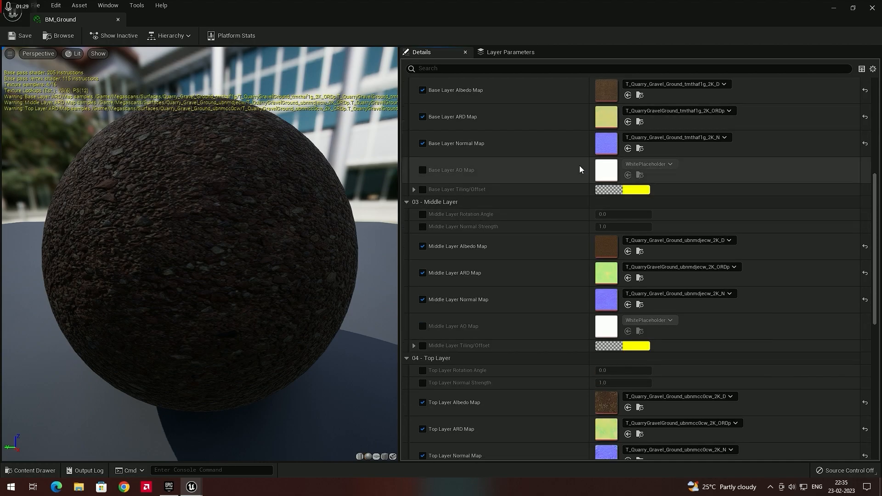
{"action": "scroll", "coordinate": [580, 166], "scroll_direction": "up", "scroll_amount": 5}
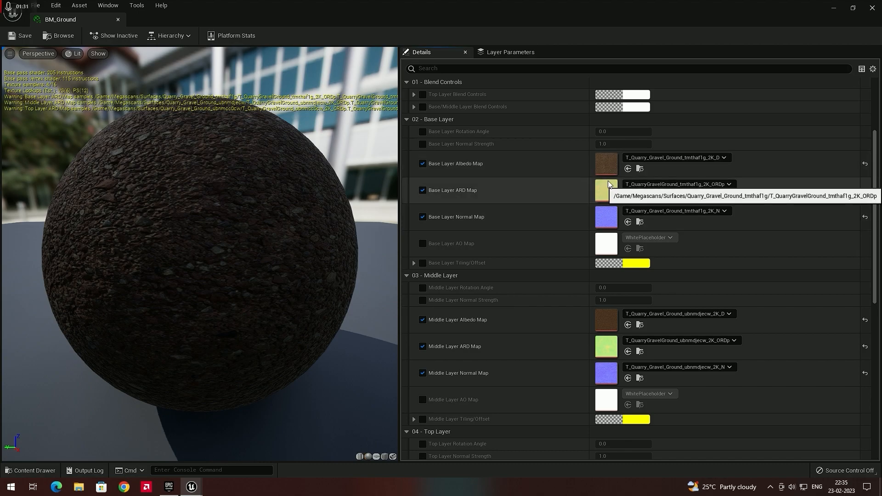
{"action": "scroll", "coordinate": [614, 296], "scroll_direction": "down", "scroll_amount": 3}
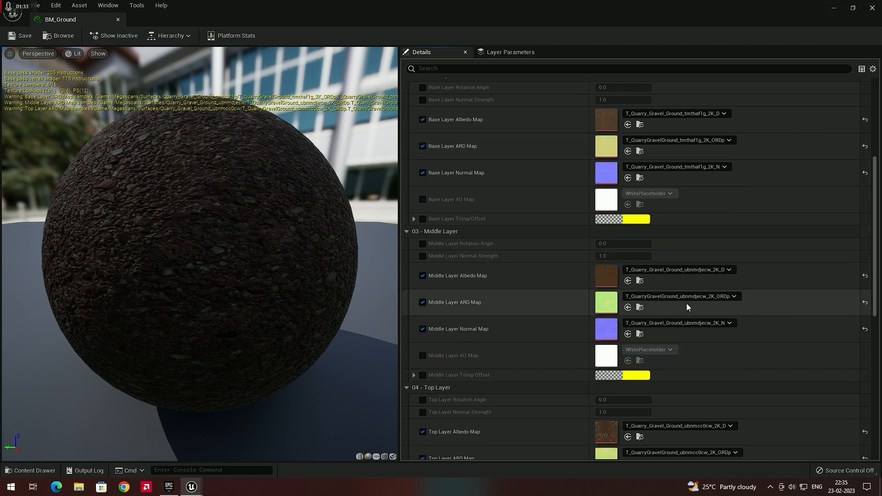
{"action": "scroll", "coordinate": [580, 303], "scroll_direction": "down", "scroll_amount": 6}
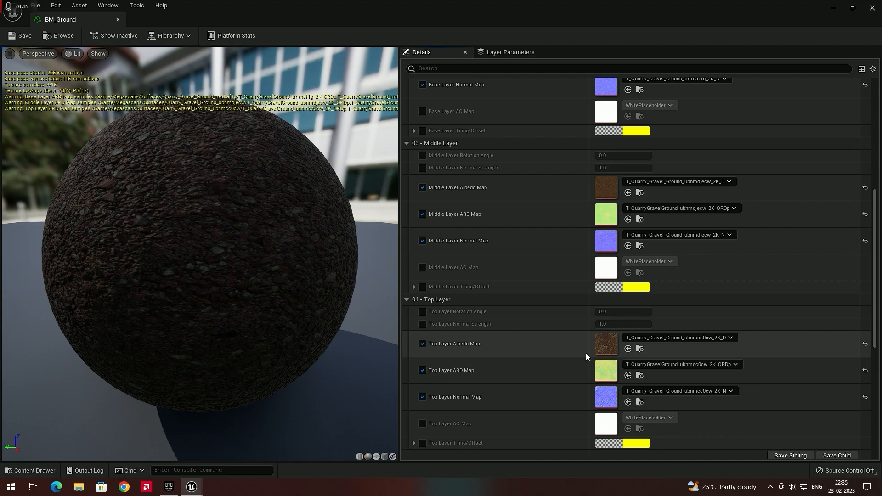
{"action": "scroll", "coordinate": [586, 322], "scroll_direction": "down", "scroll_amount": 4}
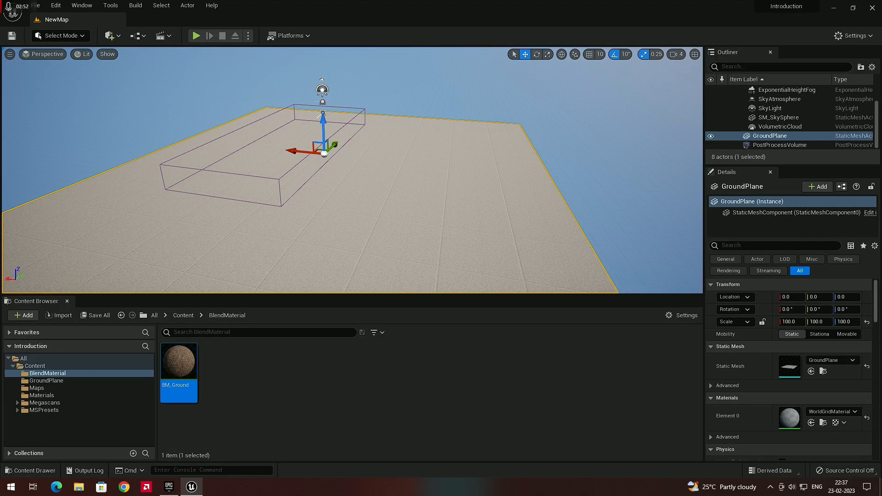
Switch the level editor from Select mode to Mesh Paint mode with the ground plane selected.
{"action": "key", "text": "s"}
{"action": "mouse_move", "coordinate": [397, 249]}
{"action": "right_mouse_down"}
{"action": "mouse_move", "coordinate": [372, 249]}
{"action": "mouse_move", "coordinate": [397, 249]}
{"action": "right_mouse_up"}
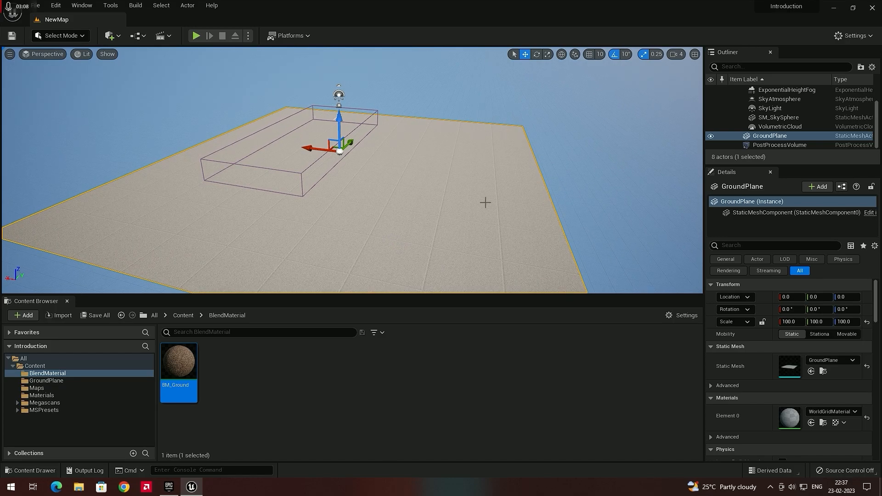
{"action": "left_click", "coordinate": [70, 36]}
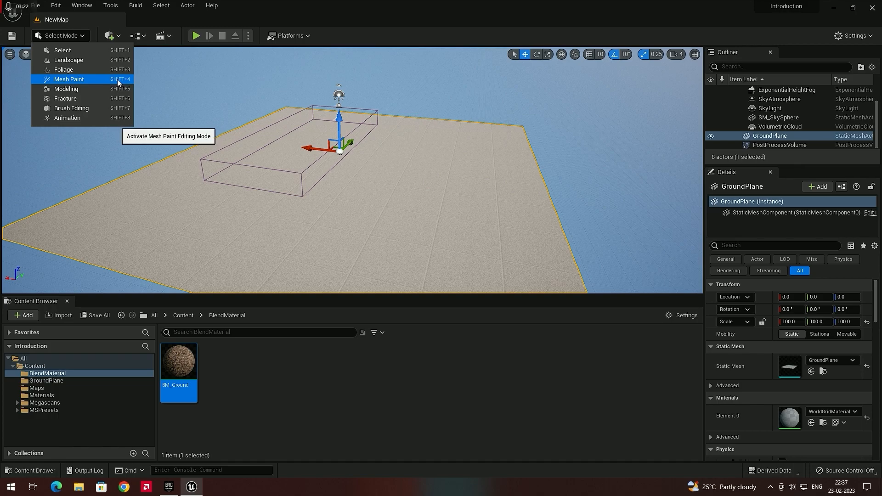
{"action": "left_click", "coordinate": [85, 79]}
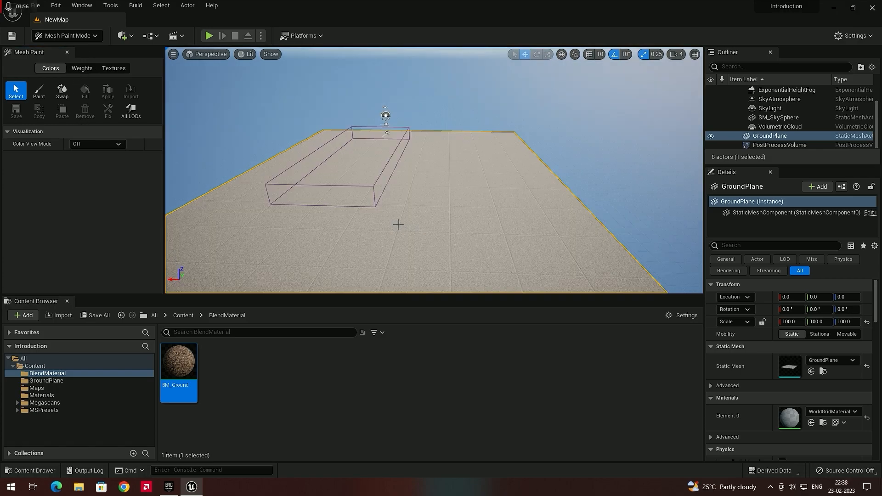
Apply the BM_Ground material from the BlendMaterial folder to the ground plane in the level.
{"action": "right_click_drag", "start_coordinate": [398, 223], "coordinate": [398, 222]}
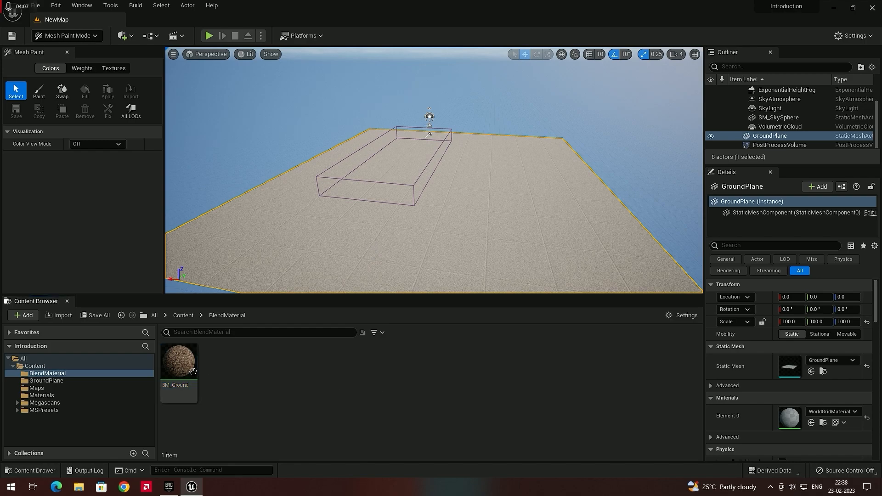
{"action": "left_click_drag", "start_coordinate": [179, 368], "coordinate": [370, 246]}
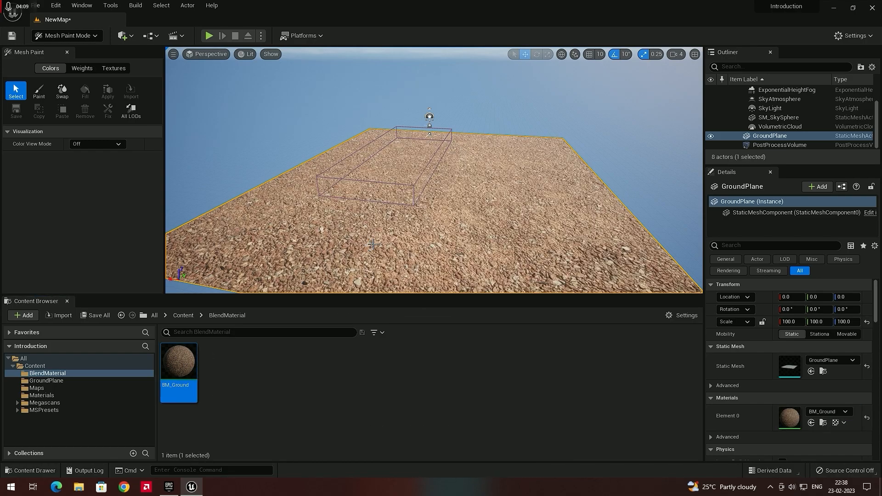
{"action": "right_click_drag", "start_coordinate": [412, 206], "coordinate": [459, 221]}
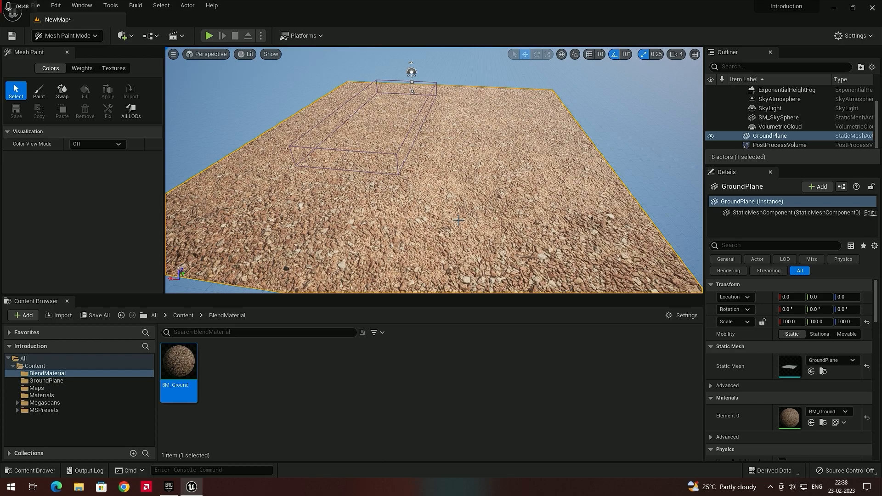
{"action": "mouse_move", "coordinate": [416, 216]}
{"action": "right_mouse_down"}
{"action": "mouse_move", "coordinate": [441, 227]}
{"action": "mouse_move", "coordinate": [426, 223]}
{"action": "right_mouse_up"}
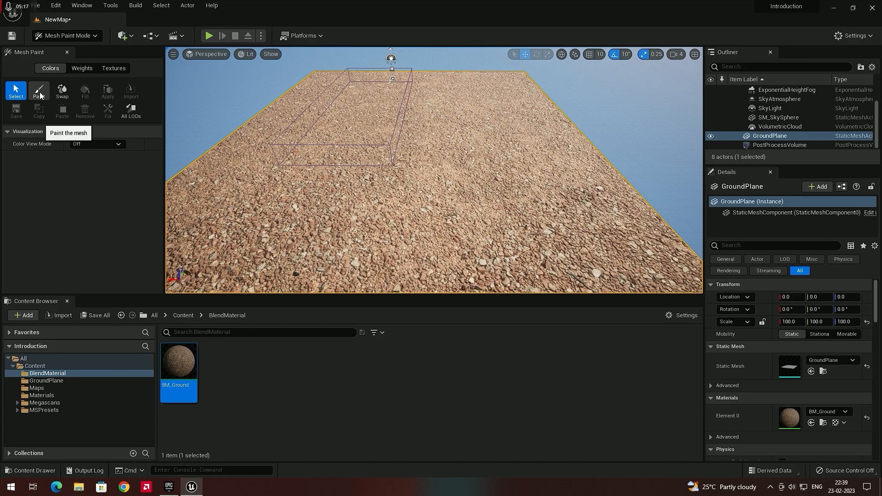
Activate the Paint tool for vertex colors and set the brush size to about 0.314.
{"action": "left_click", "coordinate": [39, 91]}
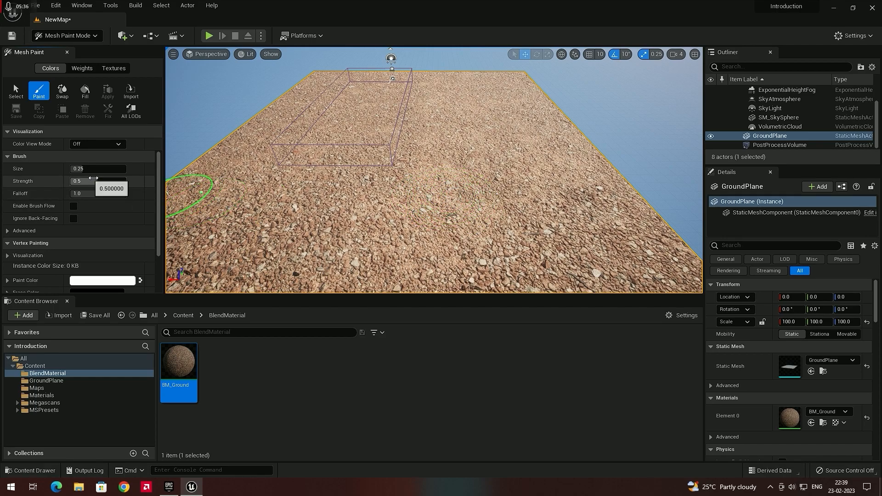
{"action": "left_click_drag", "start_coordinate": [81, 169], "coordinate": [86, 169]}
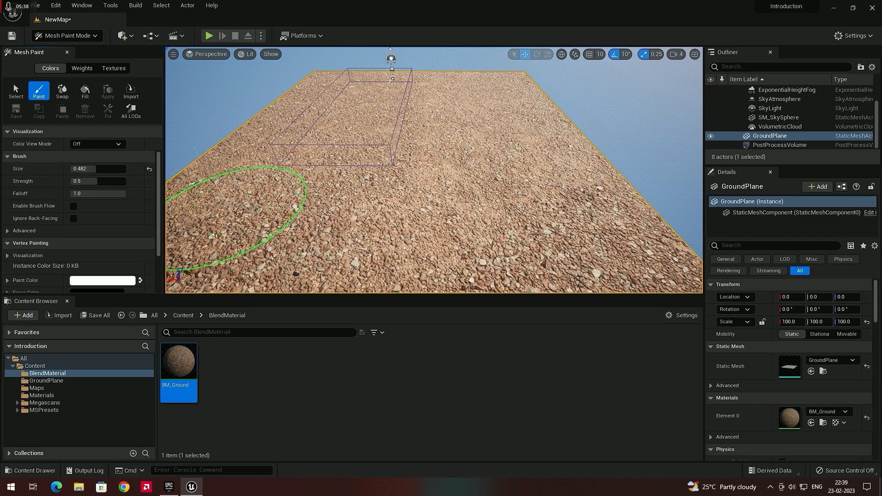
{"action": "left_click_drag", "start_coordinate": [93, 172], "coordinate": [81, 172]}
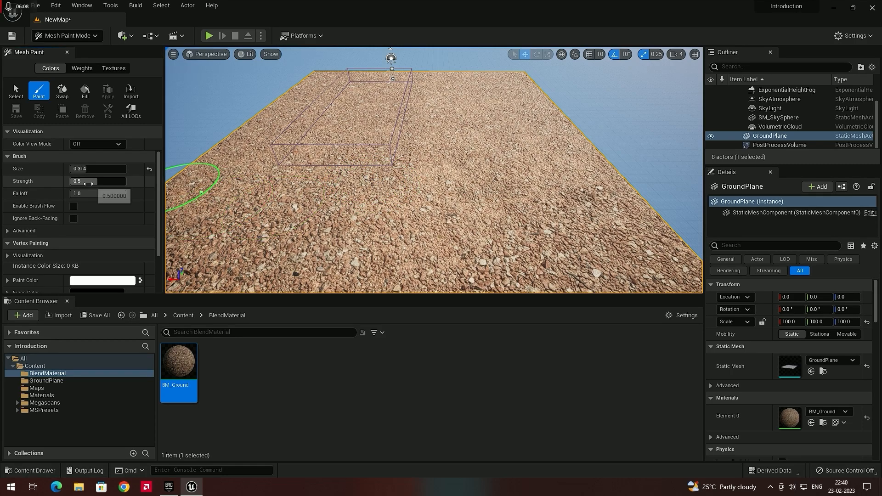
{"action": "scroll", "coordinate": [88, 184], "scroll_direction": "down", "scroll_amount": 2}
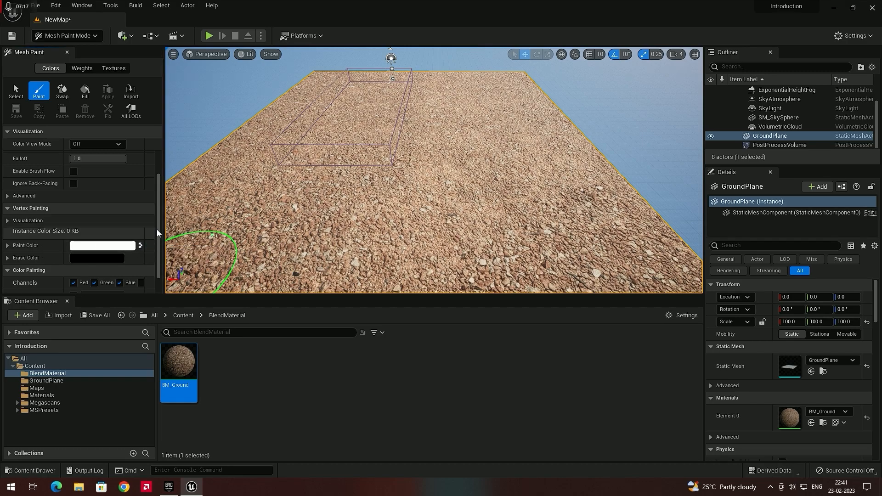
{"action": "scroll", "coordinate": [157, 229], "scroll_direction": "down", "scroll_amount": 3}
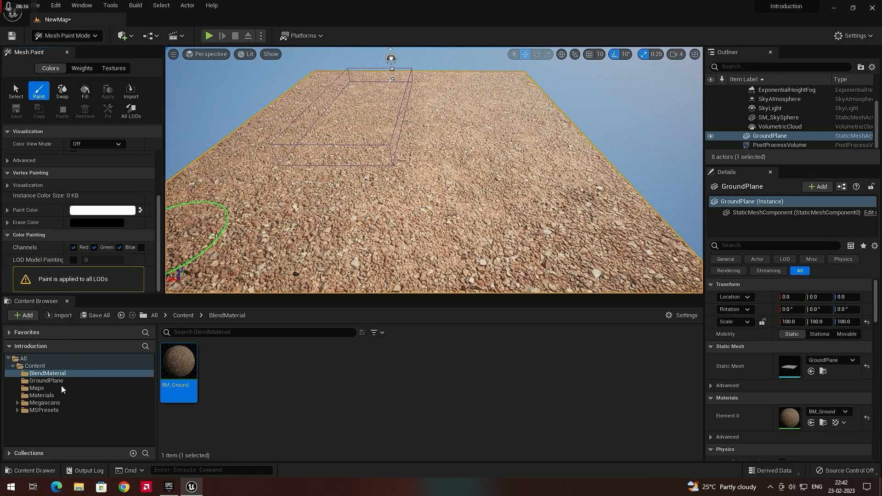
Browse the Megascans surface folders and examine the textures of the three Quarry_Gravel_Ground surfaces.
{"action": "left_click", "coordinate": [46, 374]}
{"action": "left_click", "coordinate": [46, 396]}
{"action": "left_click", "coordinate": [45, 403]}
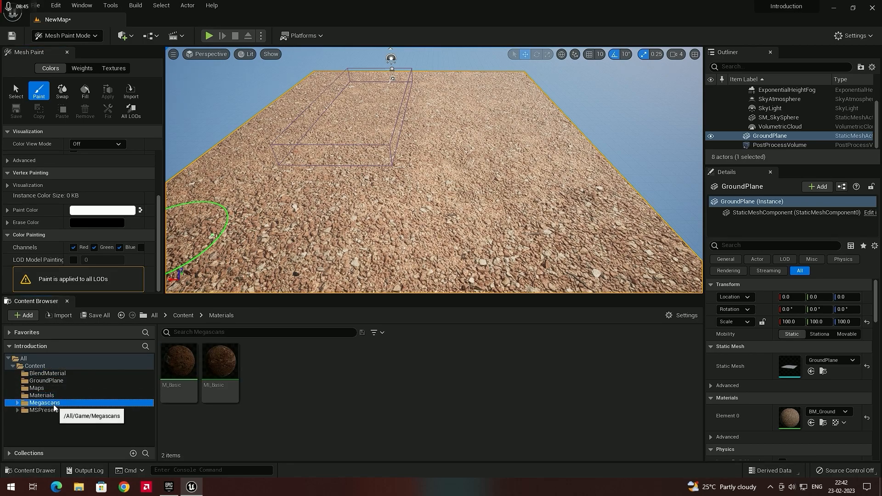
{"action": "double_click", "coordinate": [209, 377]}
{"action": "double_click", "coordinate": [184, 368]}
{"action": "left_click", "coordinate": [194, 365]}
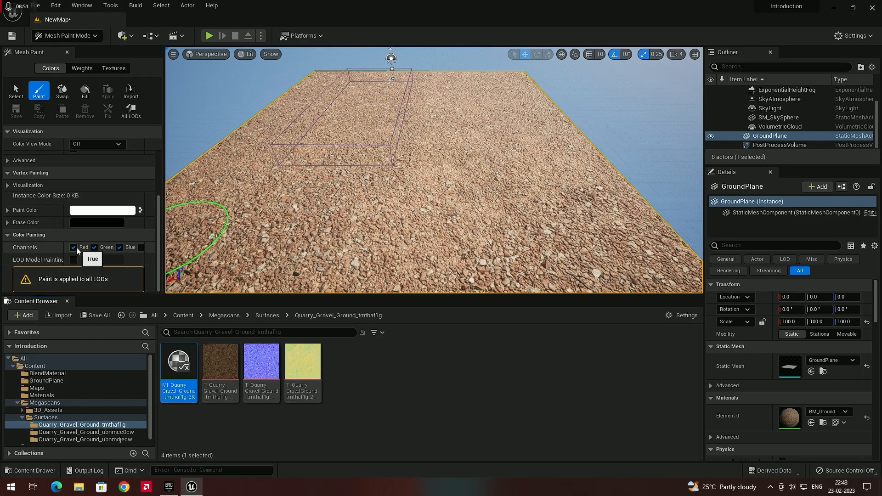
{"action": "left_click", "coordinate": [81, 439]}
{"action": "left_click", "coordinate": [83, 432]}
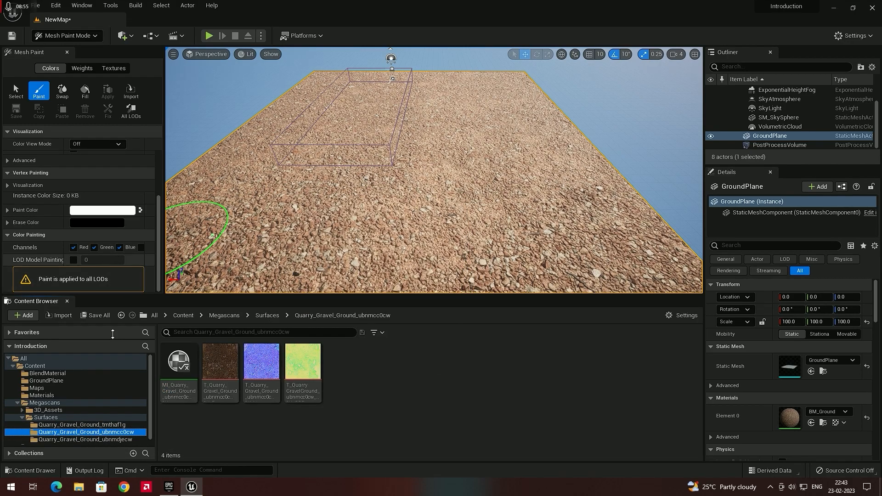
{"action": "left_click", "coordinate": [84, 439]}
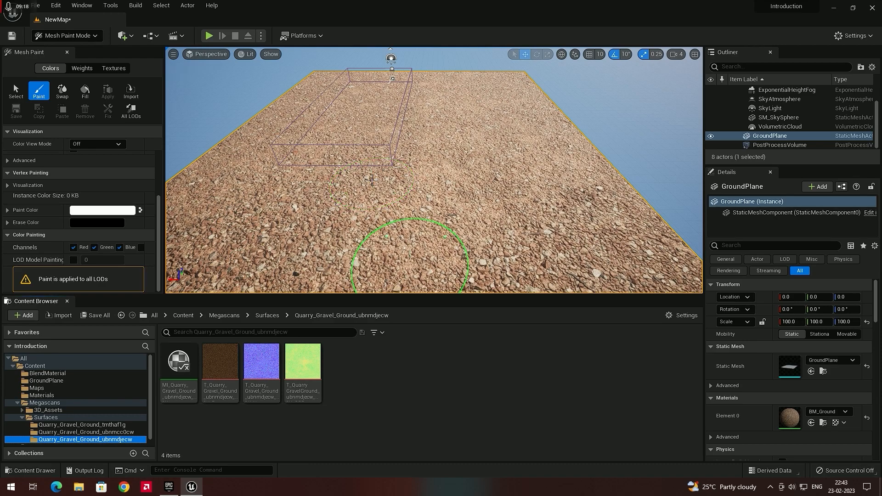
With only the Red channel enabled and the paint and erase colors swapped, paint a stroke across the middle of the ground plane.
{"action": "left_click", "coordinate": [94, 248]}
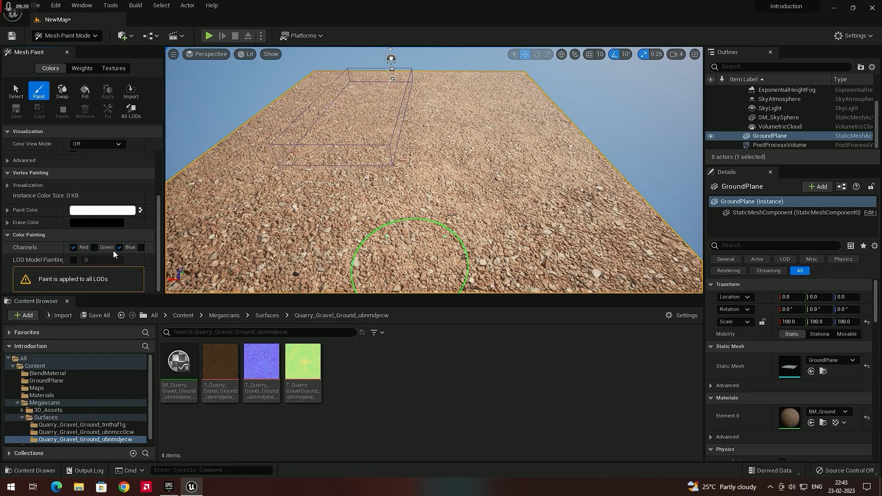
{"action": "left_click", "coordinate": [120, 248]}
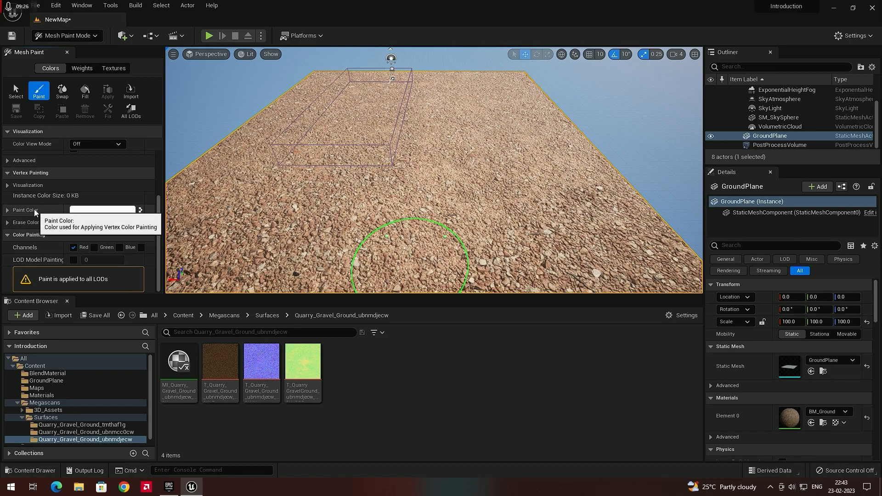
{"action": "left_click", "coordinate": [141, 210]}
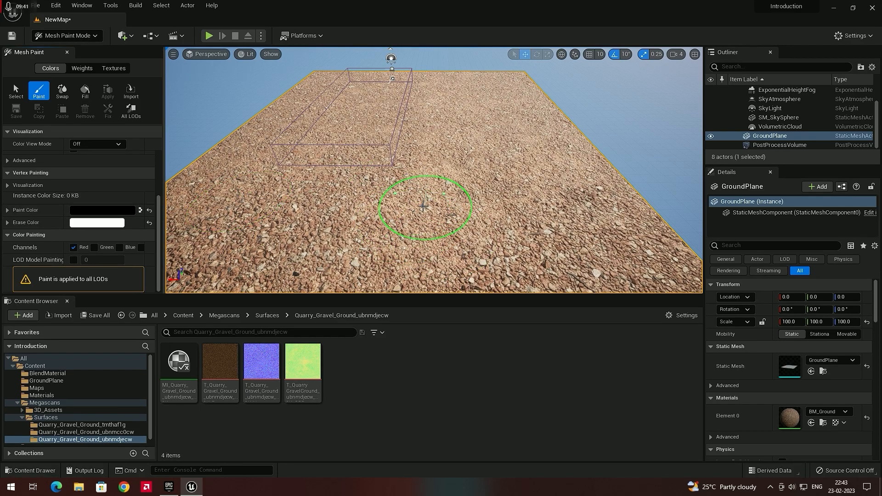
{"action": "mouse_move", "coordinate": [384, 207]}
{"action": "left_mouse_down"}
{"action": "mouse_move", "coordinate": [390, 232]}
{"action": "mouse_move", "coordinate": [439, 214]}
{"action": "mouse_move", "coordinate": [468, 223]}
{"action": "mouse_move", "coordinate": [488, 205]}
{"action": "left_mouse_up"}
{"action": "mouse_move", "coordinate": [489, 205]}
{"action": "right_mouse_down"}
{"action": "mouse_move", "coordinate": [490, 235]}
{"action": "mouse_move", "coordinate": [528, 271]}
{"action": "mouse_move", "coordinate": [552, 275]}
{"action": "mouse_move", "coordinate": [483, 207]}
{"action": "mouse_move", "coordinate": [529, 205]}
{"action": "mouse_move", "coordinate": [542, 152]}
{"action": "mouse_move", "coordinate": [502, 210]}
{"action": "right_mouse_up"}
Adjust the paint brush falloff, trying 0.448 before setting it to 0.976.
{"action": "scroll", "coordinate": [47, 164], "scroll_direction": "up", "scroll_amount": 3}
{"action": "scroll", "coordinate": [46, 164], "scroll_direction": "up", "scroll_amount": 1}
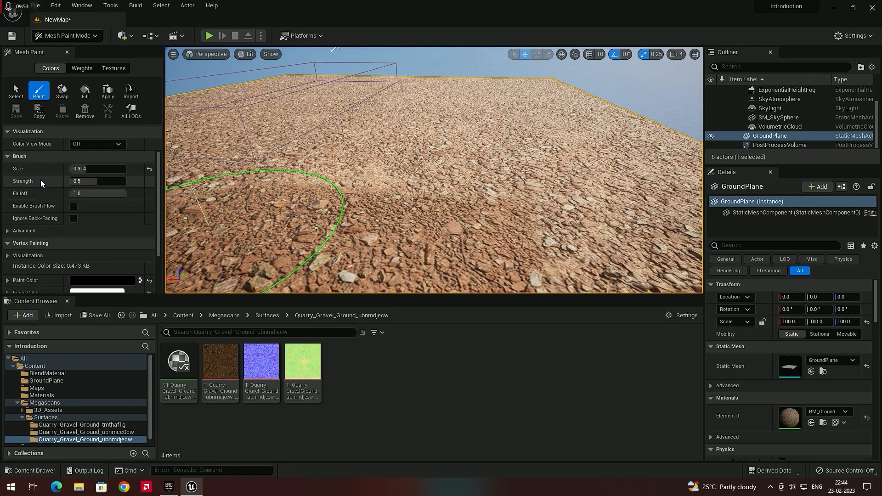
{"action": "left_click_drag", "start_coordinate": [88, 195], "coordinate": [78, 195]}
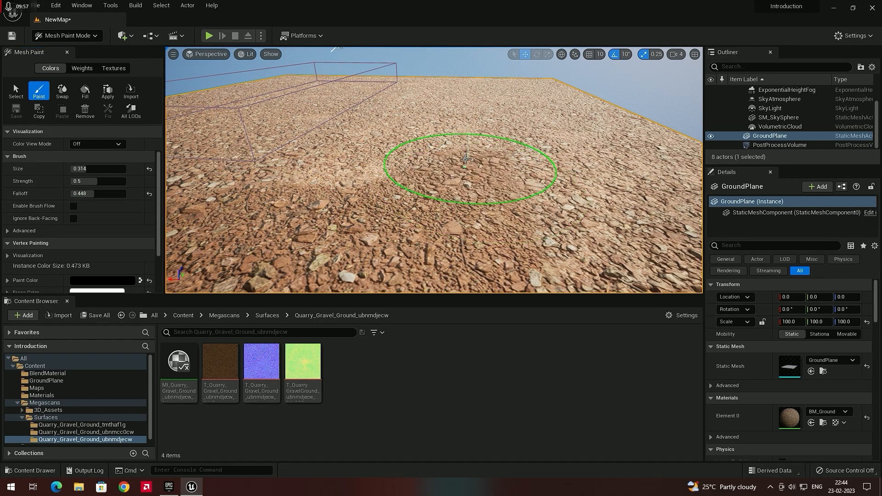
{"action": "left_click_drag", "start_coordinate": [69, 194], "coordinate": [124, 193]}
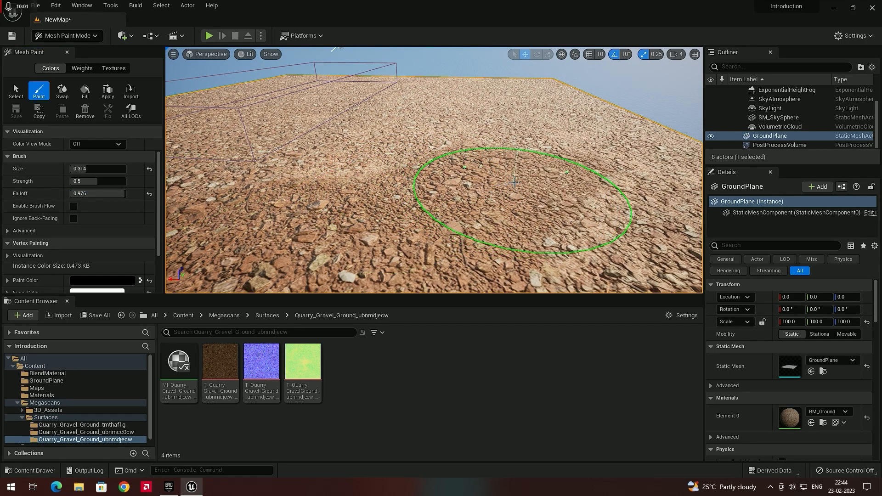
{"action": "mouse_move", "coordinate": [436, 142]}
{"action": "right_mouse_down"}
{"action": "mouse_move", "coordinate": [424, 189]}
{"action": "mouse_move", "coordinate": [391, 156]}
{"action": "mouse_move", "coordinate": [363, 154]}
{"action": "right_mouse_up"}
{"action": "right_click_drag", "start_coordinate": [515, 242], "coordinate": [516, 289]}
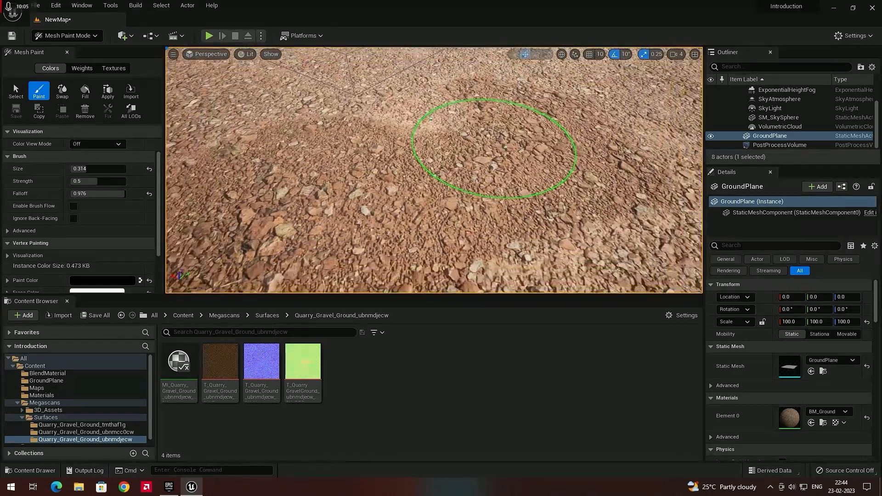
Enable only the Green vertex color channel and paint strokes across the middle of the ground plane.
{"action": "scroll", "coordinate": [91, 264], "scroll_direction": "down", "scroll_amount": 4}
{"action": "left_click", "coordinate": [97, 247]}
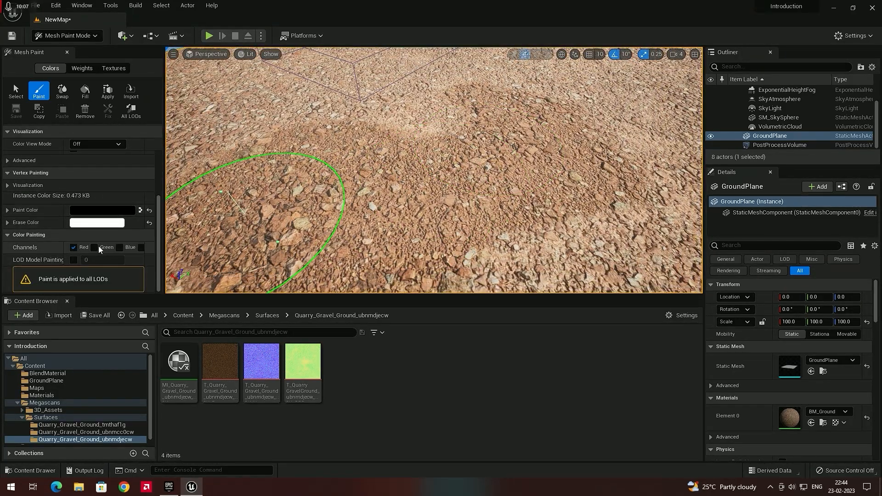
{"action": "left_click", "coordinate": [73, 247]}
{"action": "scroll", "coordinate": [345, 182], "scroll_direction": "down", "scroll_amount": 5}
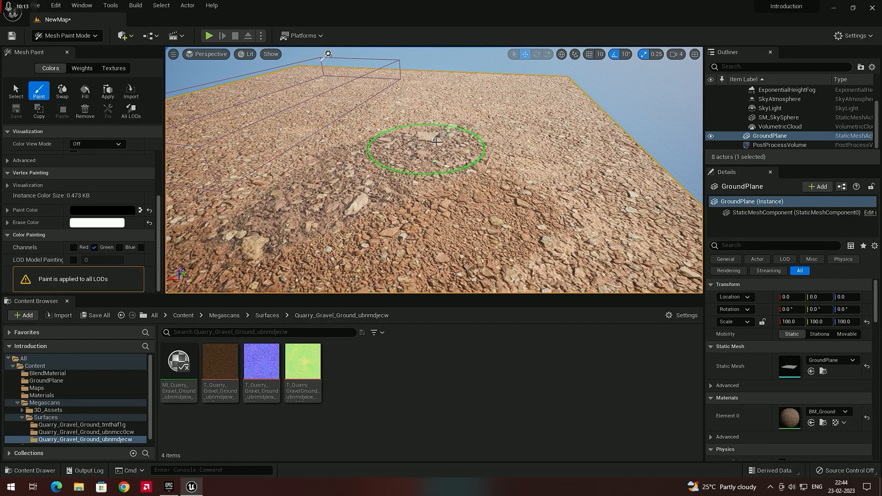
{"action": "mouse_move", "coordinate": [500, 161]}
{"action": "right_mouse_down"}
{"action": "mouse_move", "coordinate": [411, 140]}
{"action": "mouse_move", "coordinate": [457, 206]}
{"action": "mouse_move", "coordinate": [448, 200]}
{"action": "right_mouse_up"}
{"action": "left_click_drag", "start_coordinate": [385, 208], "coordinate": [351, 233]}
{"action": "mouse_move", "coordinate": [351, 233]}
{"action": "right_mouse_down"}
{"action": "mouse_move", "coordinate": [450, 290]}
{"action": "mouse_move", "coordinate": [395, 234]}
{"action": "right_mouse_up"}
{"action": "mouse_move", "coordinate": [300, 223]}
{"action": "right_mouse_down"}
{"action": "mouse_move", "coordinate": [256, 247]}
{"action": "mouse_move", "coordinate": [168, 216]}
{"action": "mouse_move", "coordinate": [568, 235]}
{"action": "mouse_move", "coordinate": [577, 290]}
{"action": "mouse_move", "coordinate": [447, 275]}
{"action": "mouse_move", "coordinate": [441, 216]}
{"action": "mouse_move", "coordinate": [405, 211]}
{"action": "mouse_move", "coordinate": [438, 177]}
{"action": "right_mouse_up"}
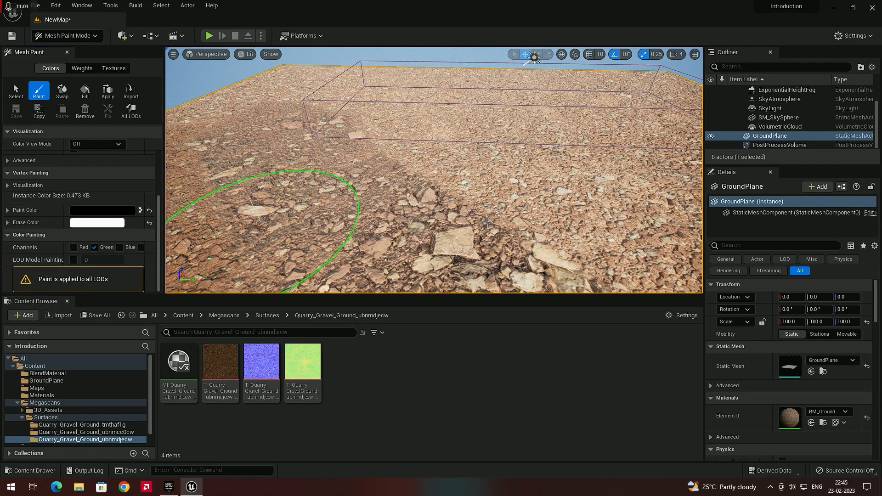
{"action": "mouse_move", "coordinate": [491, 205]}
{"action": "right_mouse_down"}
{"action": "mouse_move", "coordinate": [519, 188]}
{"action": "mouse_move", "coordinate": [511, 237]}
{"action": "right_mouse_up"}
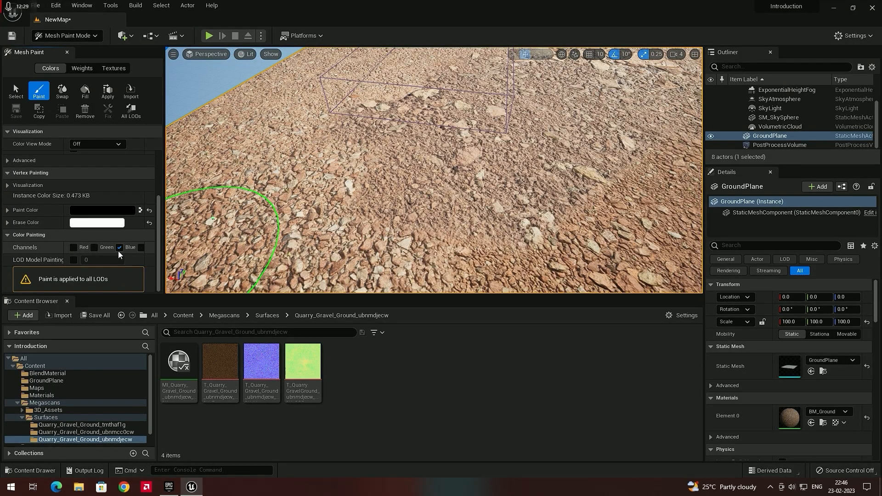
Examine the painted gravel layers and their transitions across the ground plane from several angles.
{"action": "mouse_move", "coordinate": [322, 220]}
{"action": "right_mouse_down"}
{"action": "mouse_move", "coordinate": [365, 227]}
{"action": "mouse_move", "coordinate": [345, 246]}
{"action": "mouse_move", "coordinate": [419, 244]}
{"action": "mouse_move", "coordinate": [429, 253]}
{"action": "mouse_move", "coordinate": [393, 210]}
{"action": "right_mouse_up"}
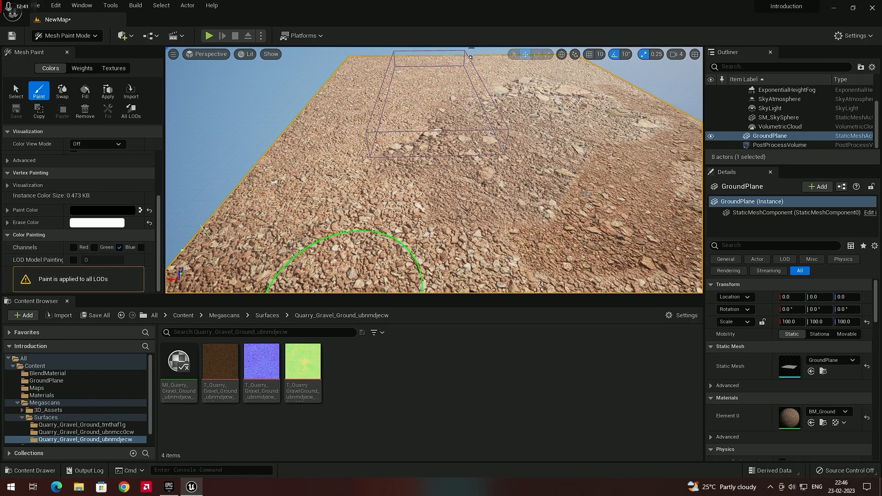
{"action": "mouse_move", "coordinate": [452, 183]}
{"action": "right_mouse_down"}
{"action": "mouse_move", "coordinate": [503, 182]}
{"action": "mouse_move", "coordinate": [478, 183]}
{"action": "right_mouse_up"}
{"action": "key", "text": "w"}
{"action": "right_click_drag", "start_coordinate": [467, 226], "coordinate": [476, 184]}
{"action": "mouse_move", "coordinate": [390, 192]}
{"action": "right_mouse_down"}
{"action": "mouse_move", "coordinate": [377, 165]}
{"action": "mouse_move", "coordinate": [390, 148]}
{"action": "mouse_move", "coordinate": [396, 255]}
{"action": "right_mouse_up"}
{"action": "key", "text": "a"}
{"action": "mouse_move", "coordinate": [451, 171]}
{"action": "right_mouse_down"}
{"action": "mouse_move", "coordinate": [456, 124]}
{"action": "mouse_move", "coordinate": [425, 177]}
{"action": "right_mouse_up"}
{"action": "key", "text": "w"}
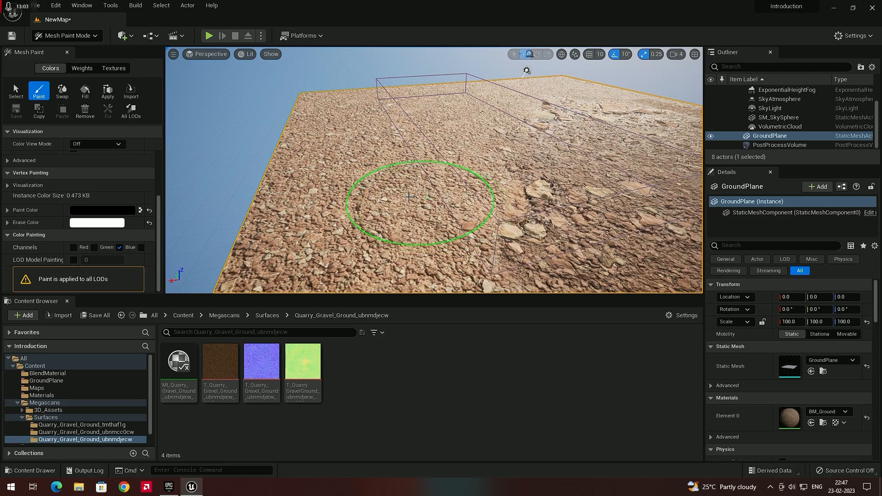
{"action": "mouse_move", "coordinate": [399, 187]}
{"action": "right_mouse_down"}
{"action": "mouse_move", "coordinate": [464, 175]}
{"action": "mouse_move", "coordinate": [399, 188]}
{"action": "right_mouse_up"}
{"action": "key", "text": "w"}
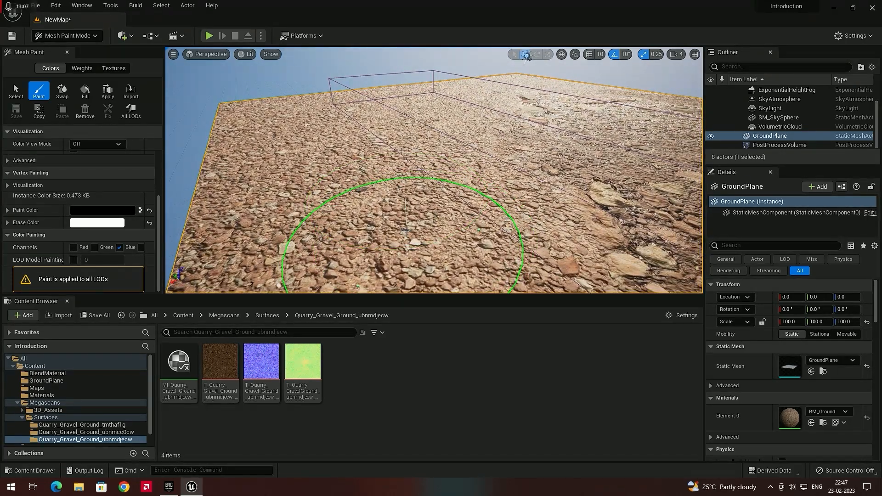
{"action": "key", "text": "w"}
{"action": "mouse_move", "coordinate": [454, 183]}
{"action": "right_mouse_down"}
{"action": "mouse_move", "coordinate": [511, 177]}
{"action": "mouse_move", "coordinate": [524, 133]}
{"action": "mouse_move", "coordinate": [505, 239]}
{"action": "mouse_move", "coordinate": [492, 184]}
{"action": "mouse_move", "coordinate": [461, 180]}
{"action": "right_mouse_up"}
{"action": "key", "text": "s"}
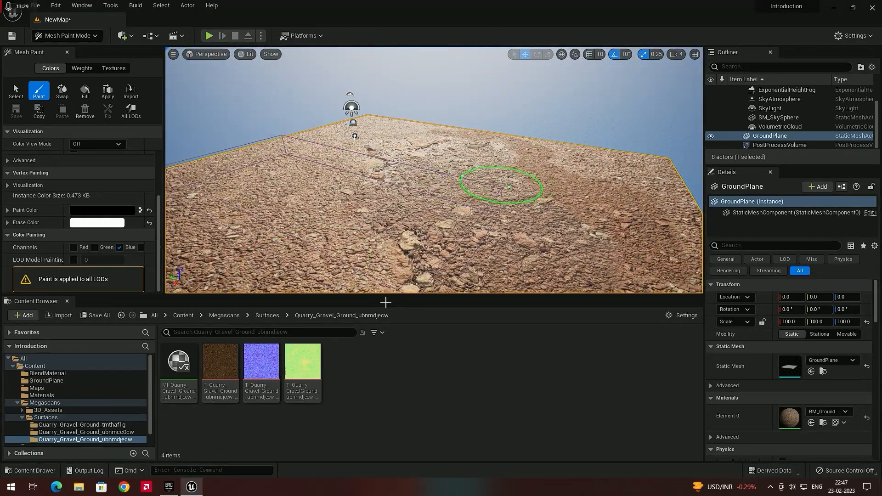
Open BM_Ground from the BlendMaterial folder, override and enable Use Puddle Layer, and review the Puddle Layer parameters.
{"action": "left_click", "coordinate": [72, 375]}
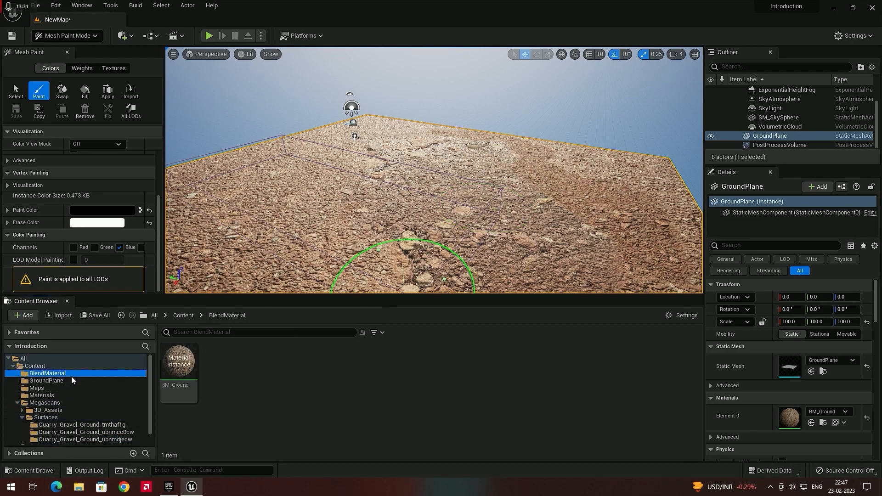
{"action": "double_click", "coordinate": [189, 363]}
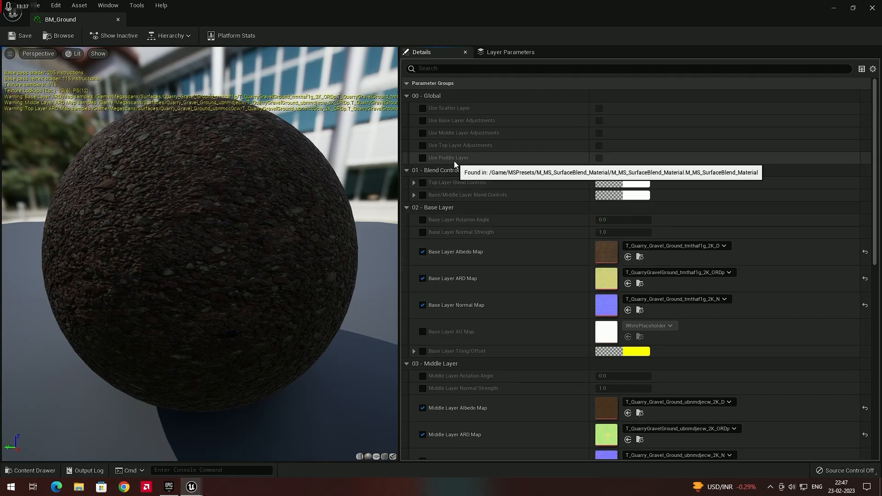
{"action": "left_click", "coordinate": [423, 158]}
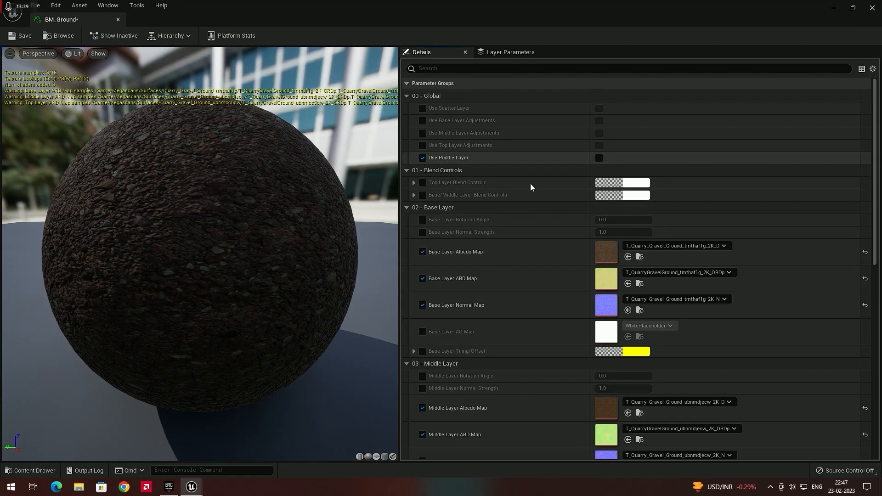
{"action": "left_click", "coordinate": [599, 158]}
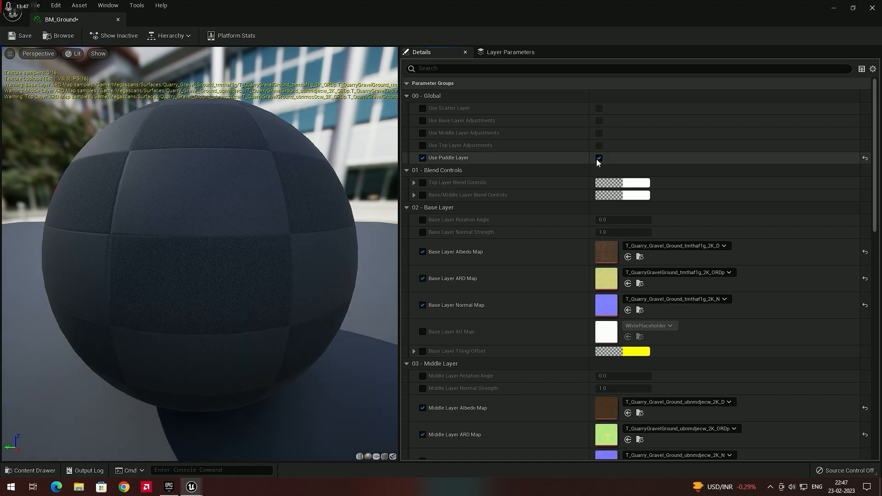
{"action": "scroll", "coordinate": [519, 233], "scroll_direction": "down", "scroll_amount": 2}
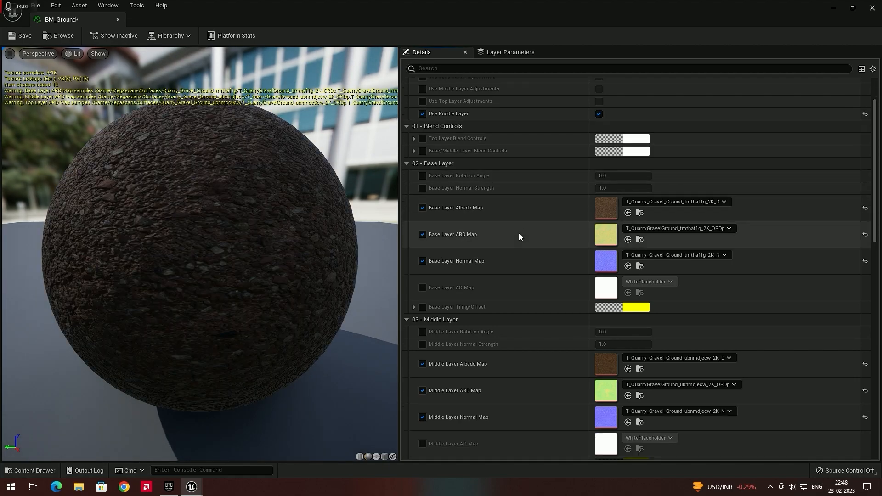
{"action": "scroll", "coordinate": [519, 233], "scroll_direction": "down", "scroll_amount": 15}
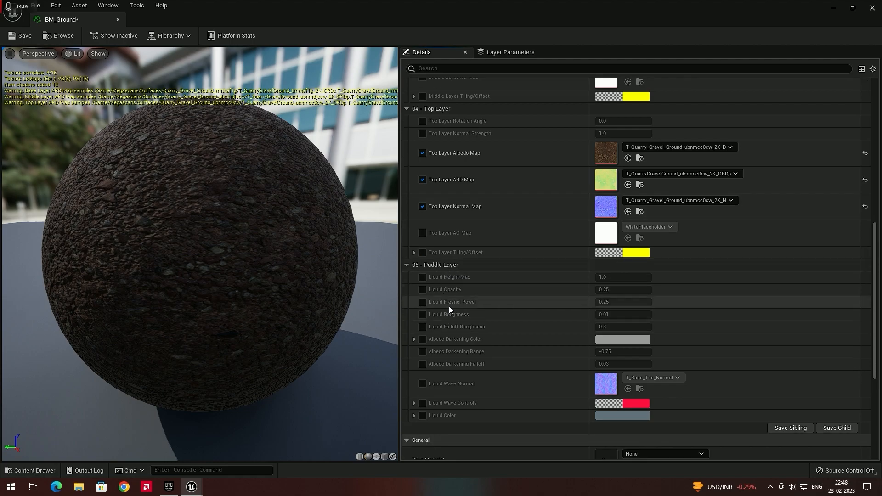
{"action": "left_click", "coordinate": [837, 8]}
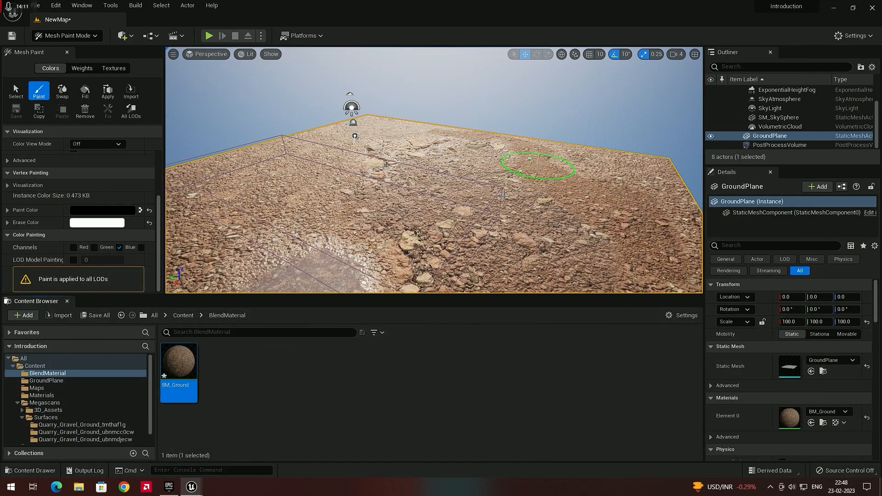
With the Blue channel active, paint a puddle patch over the gravel near the ground plane's edge.
{"action": "mouse_move", "coordinate": [370, 216]}
{"action": "right_mouse_down"}
{"action": "mouse_move", "coordinate": [322, 257]}
{"action": "mouse_move", "coordinate": [308, 239]}
{"action": "mouse_move", "coordinate": [363, 248]}
{"action": "mouse_move", "coordinate": [391, 285]}
{"action": "mouse_move", "coordinate": [184, 259]}
{"action": "right_mouse_up"}
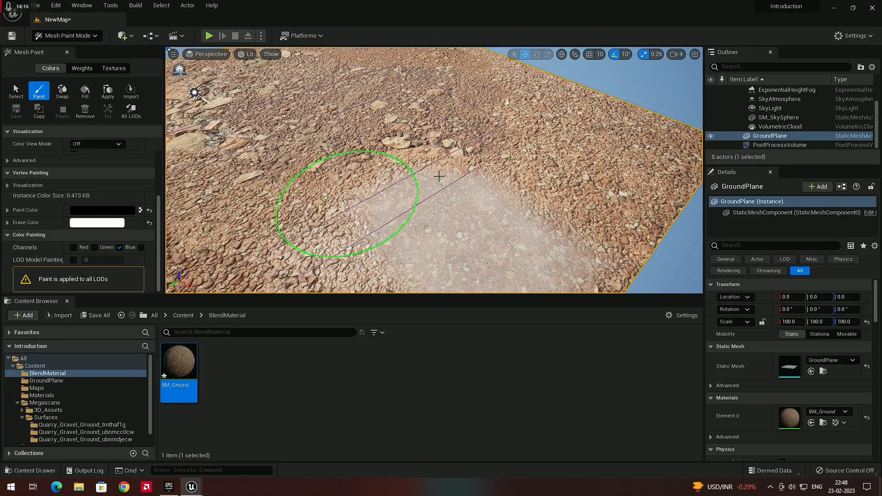
{"action": "mouse_move", "coordinate": [445, 183]}
{"action": "right_mouse_down"}
{"action": "mouse_move", "coordinate": [455, 89]}
{"action": "mouse_move", "coordinate": [409, 176]}
{"action": "right_mouse_up"}
{"action": "left_click_drag", "start_coordinate": [410, 176], "coordinate": [384, 198]}
Paint another Blue-channel puddle over the large flat rocks of the ground plane.
{"action": "mouse_move", "coordinate": [496, 182]}
{"action": "right_mouse_down"}
{"action": "mouse_move", "coordinate": [433, 114]}
{"action": "mouse_move", "coordinate": [463, 128]}
{"action": "mouse_move", "coordinate": [496, 230]}
{"action": "mouse_move", "coordinate": [552, 216]}
{"action": "mouse_move", "coordinate": [593, 230]}
{"action": "mouse_move", "coordinate": [680, 230]}
{"action": "right_mouse_up"}
{"action": "key", "text": "w"}
{"action": "key", "text": "a"}
{"action": "key", "text": "s"}
{"action": "mouse_move", "coordinate": [320, 193]}
{"action": "right_mouse_down"}
{"action": "mouse_move", "coordinate": [430, 195]}
{"action": "mouse_move", "coordinate": [437, 174]}
{"action": "mouse_move", "coordinate": [492, 175]}
{"action": "mouse_move", "coordinate": [481, 195]}
{"action": "mouse_move", "coordinate": [442, 181]}
{"action": "mouse_move", "coordinate": [386, 197]}
{"action": "mouse_move", "coordinate": [395, 143]}
{"action": "mouse_move", "coordinate": [382, 216]}
{"action": "mouse_move", "coordinate": [372, 161]}
{"action": "mouse_move", "coordinate": [317, 161]}
{"action": "mouse_move", "coordinate": [358, 149]}
{"action": "mouse_move", "coordinate": [373, 117]}
{"action": "mouse_move", "coordinate": [404, 177]}
{"action": "mouse_move", "coordinate": [455, 161]}
{"action": "mouse_move", "coordinate": [439, 224]}
{"action": "mouse_move", "coordinate": [359, 216]}
{"action": "mouse_move", "coordinate": [354, 257]}
{"action": "mouse_move", "coordinate": [276, 175]}
{"action": "mouse_move", "coordinate": [317, 253]}
{"action": "mouse_move", "coordinate": [344, 228]}
{"action": "right_mouse_up"}
{"action": "key", "text": "s"}
{"action": "key", "text": "w"}
{"action": "key", "text": "w"}
{"action": "key", "text": "s"}
{"action": "key", "text": "a"}
{"action": "key", "text": "w"}
{"action": "key", "text": "w"}
{"action": "key", "text": "w"}
{"action": "key", "text": "s"}
{"action": "key", "text": "w"}
{"action": "key", "text": "s"}
{"action": "mouse_move", "coordinate": [428, 206]}
{"action": "left_mouse_down"}
{"action": "mouse_move", "coordinate": [402, 214]}
{"action": "mouse_move", "coordinate": [483, 217]}
{"action": "mouse_move", "coordinate": [476, 200]}
{"action": "left_mouse_up"}
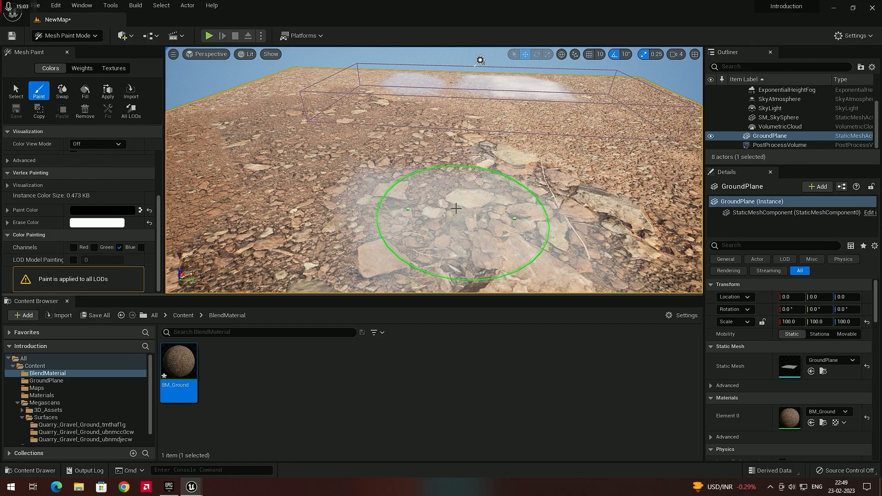
Inspect the wet rocks up close and set BM_Ground's puddle Liquid Color to murky green (hex sRGB 5F7B26).
{"action": "mouse_move", "coordinate": [408, 210]}
{"action": "right_mouse_down"}
{"action": "mouse_move", "coordinate": [354, 193]}
{"action": "mouse_move", "coordinate": [327, 152]}
{"action": "mouse_move", "coordinate": [322, 175]}
{"action": "mouse_move", "coordinate": [336, 202]}
{"action": "right_mouse_up"}
{"action": "key", "text": "w"}
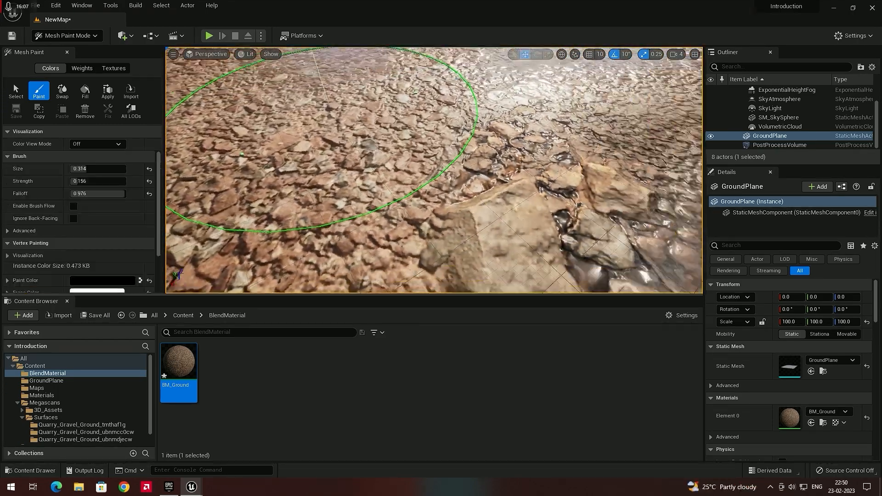
{"action": "mouse_move", "coordinate": [432, 170]}
{"action": "right_mouse_down"}
{"action": "mouse_move", "coordinate": [432, 152]}
{"action": "mouse_move", "coordinate": [432, 184]}
{"action": "mouse_move", "coordinate": [377, 179]}
{"action": "mouse_move", "coordinate": [363, 115]}
{"action": "right_mouse_up"}
{"action": "key", "text": "w"}
{"action": "double_click", "coordinate": [183, 366]}
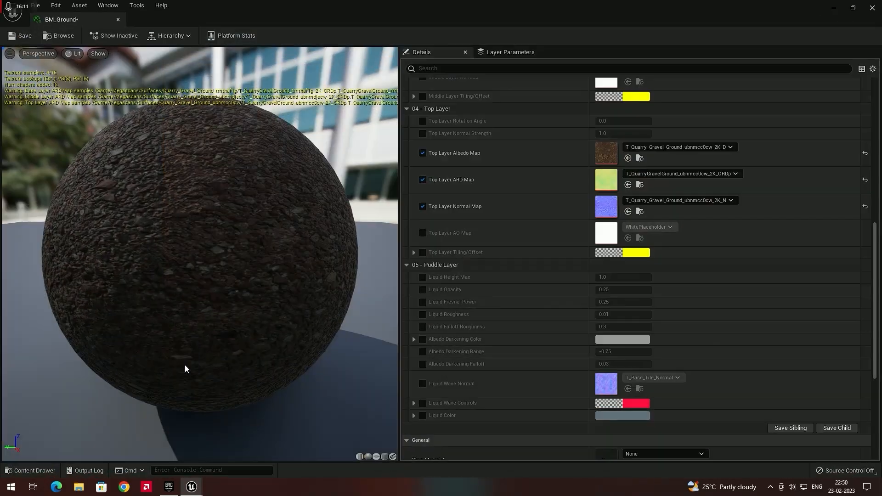
{"action": "scroll", "coordinate": [728, 307], "scroll_direction": "down", "scroll_amount": 2}
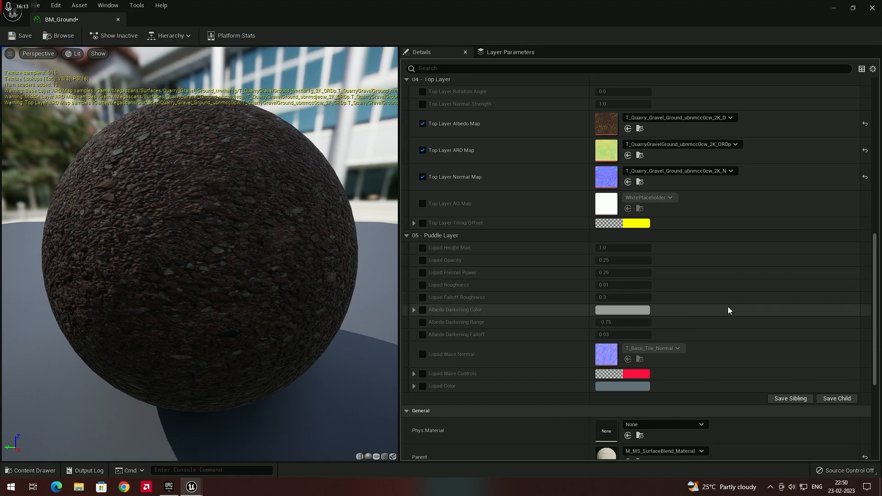
{"action": "scroll", "coordinate": [708, 318], "scroll_direction": "down", "scroll_amount": 1}
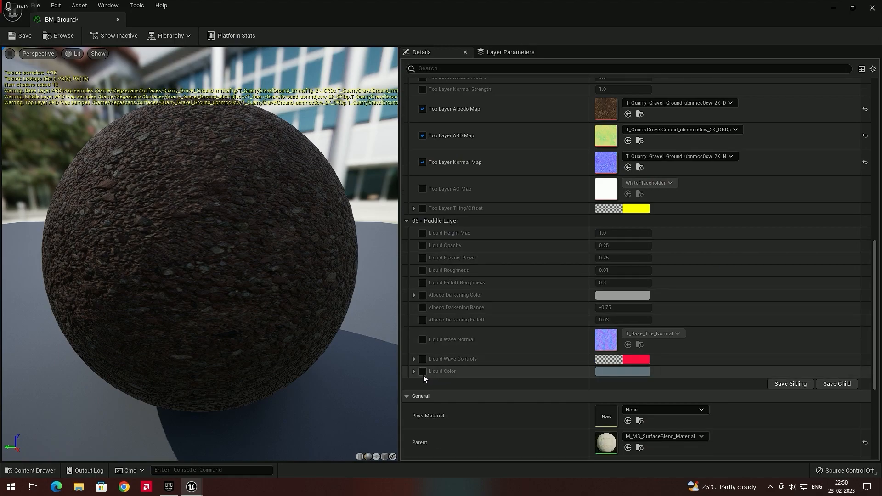
{"action": "left_click", "coordinate": [622, 372]}
{"action": "left_click", "coordinate": [685, 348]}
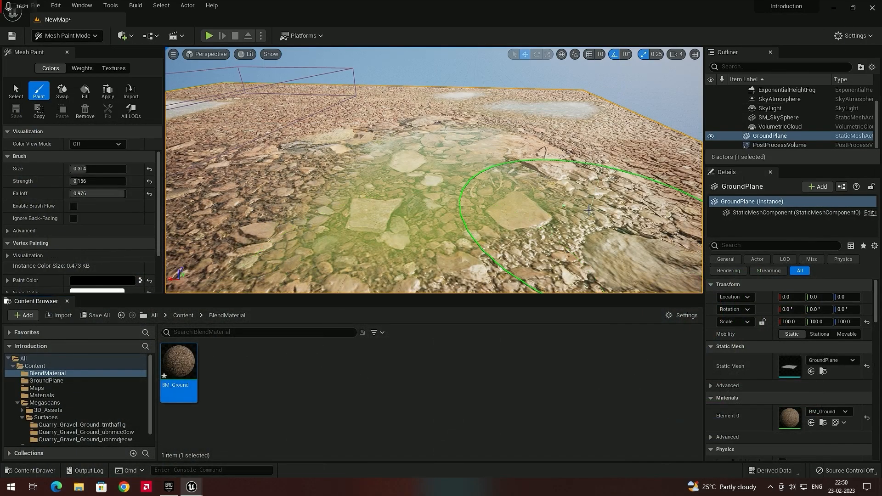
Close the color picker in BM_Ground, override Liquid Wave Controls and set Wave Speed to 0.125.
{"action": "mouse_move", "coordinate": [492, 207]}
{"action": "right_mouse_down"}
{"action": "mouse_move", "coordinate": [463, 236]}
{"action": "mouse_move", "coordinate": [660, 276]}
{"action": "mouse_move", "coordinate": [644, 163]}
{"action": "mouse_move", "coordinate": [694, 152]}
{"action": "mouse_move", "coordinate": [584, 101]}
{"action": "mouse_move", "coordinate": [516, 187]}
{"action": "right_mouse_up"}
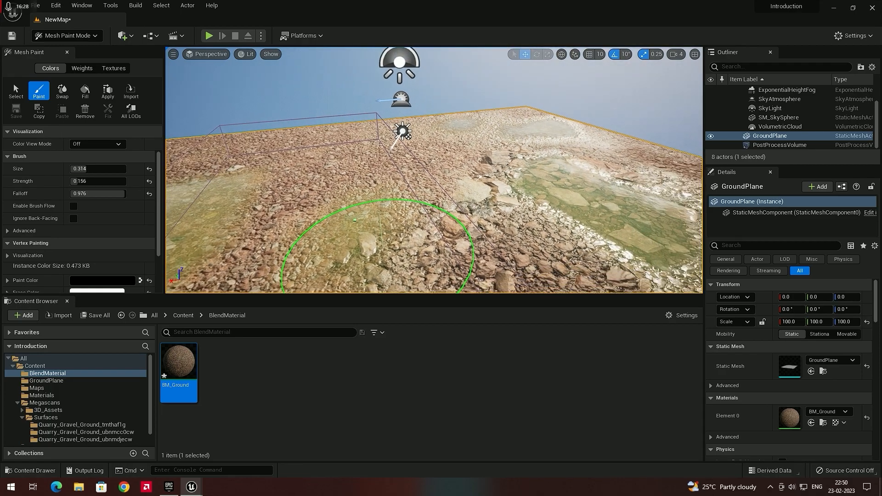
{"action": "mouse_move", "coordinate": [351, 240]}
{"action": "right_mouse_down"}
{"action": "mouse_move", "coordinate": [367, 216]}
{"action": "mouse_move", "coordinate": [416, 256]}
{"action": "mouse_move", "coordinate": [458, 186]}
{"action": "right_mouse_up"}
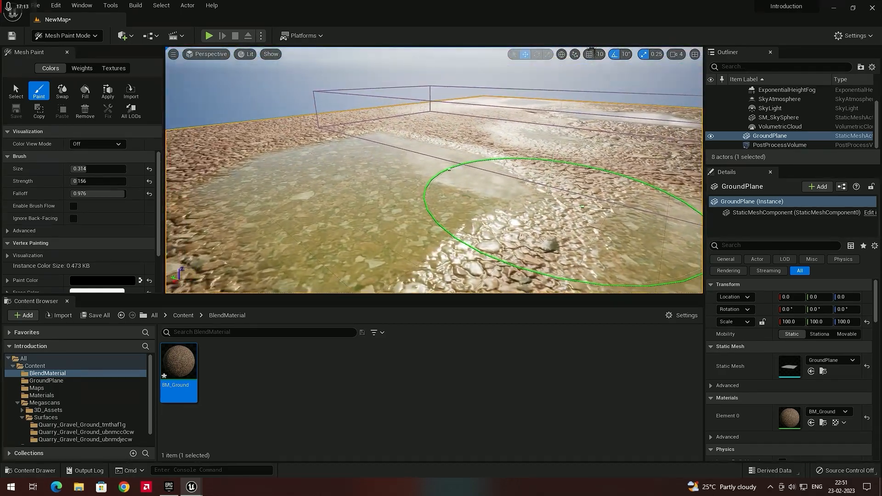
{"action": "double_click", "coordinate": [185, 362]}
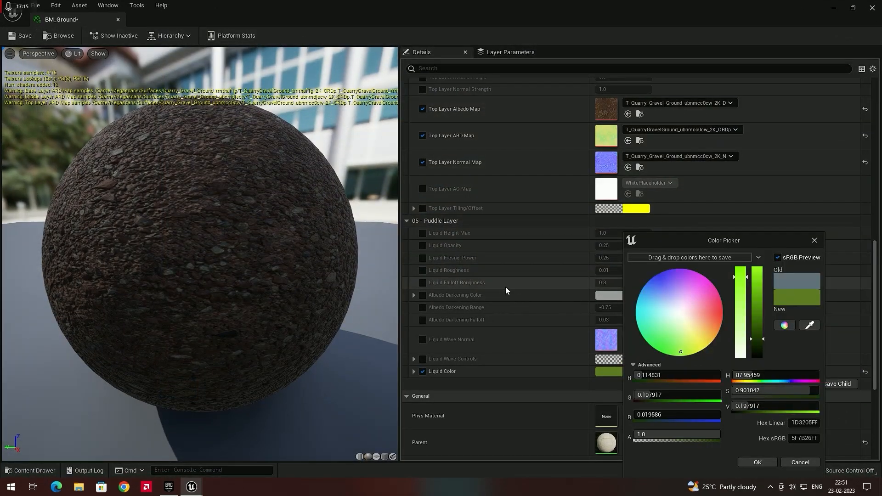
{"action": "left_click", "coordinate": [814, 241]}
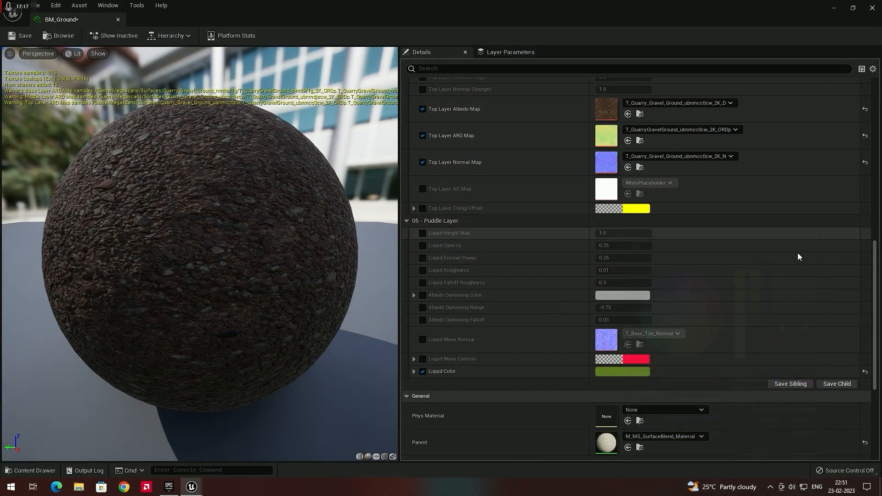
{"action": "left_click", "coordinate": [422, 359]}
{"action": "left_click", "coordinate": [414, 359]}
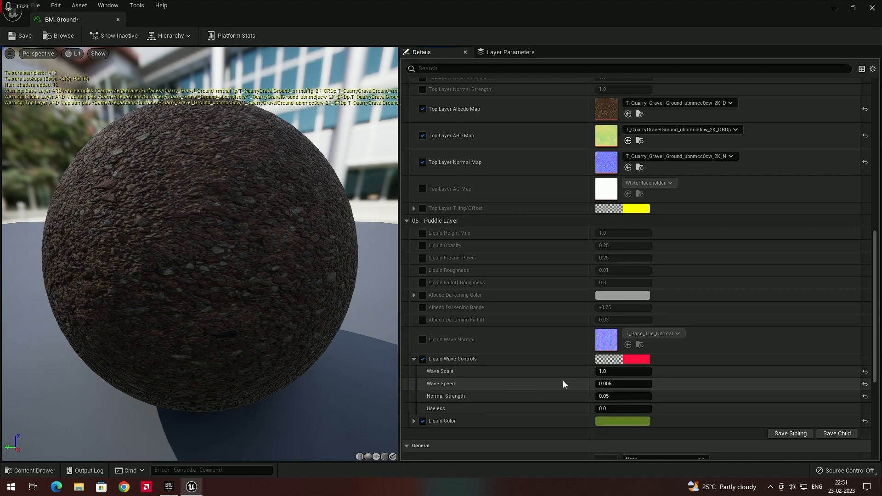
{"action": "left_click_drag", "start_coordinate": [601, 384], "coordinate": [625, 384]}
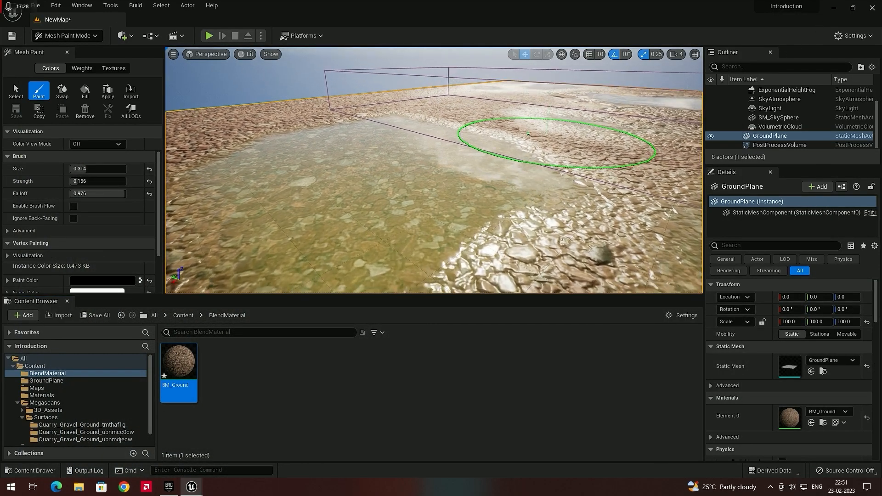
Check the water motion close to the puddle and set the Wave Speed in BM_Ground to 0.0.
{"action": "key", "text": "w"}
{"action": "mouse_move", "coordinate": [529, 134]}
{"action": "right_mouse_down"}
{"action": "mouse_move", "coordinate": [545, 129]}
{"action": "mouse_move", "coordinate": [506, 109]}
{"action": "right_mouse_up"}
{"action": "key", "text": "w"}
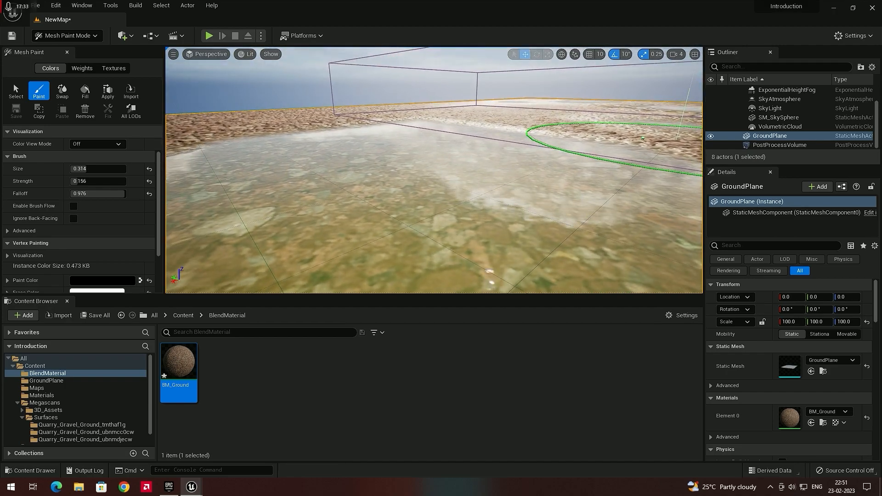
{"action": "double_click", "coordinate": [179, 368]}
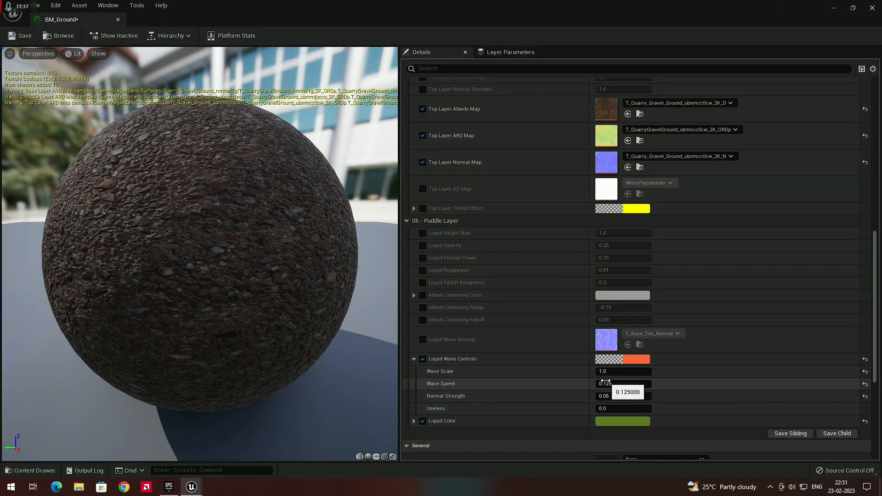
{"action": "left_click_drag", "start_coordinate": [623, 384], "coordinate": [597, 384]}
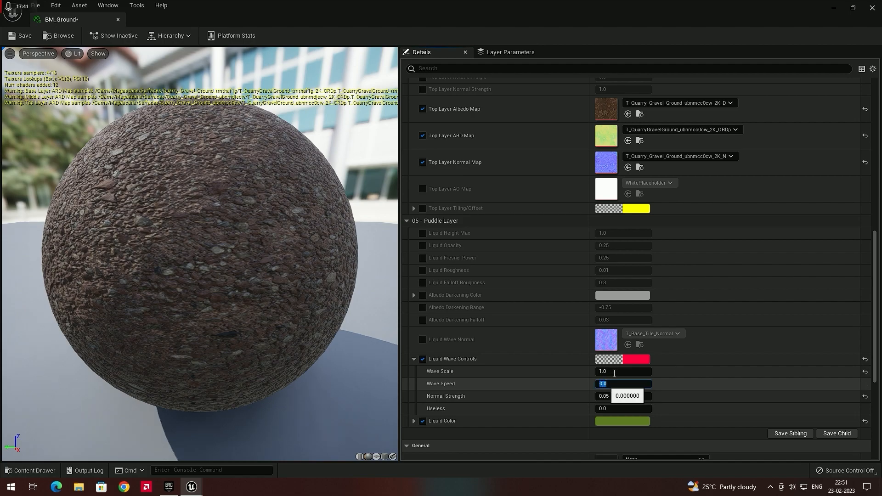
{"action": "left_click", "coordinate": [836, 7]}
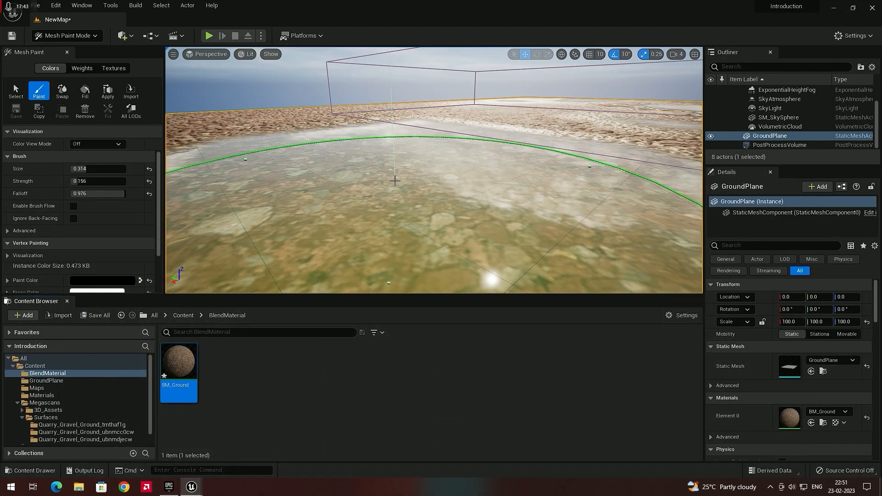
Set the puddle's Wave Speed in BM_Ground to 2 and inspect the moving water on the ground plane.
{"action": "double_click", "coordinate": [178, 362]}
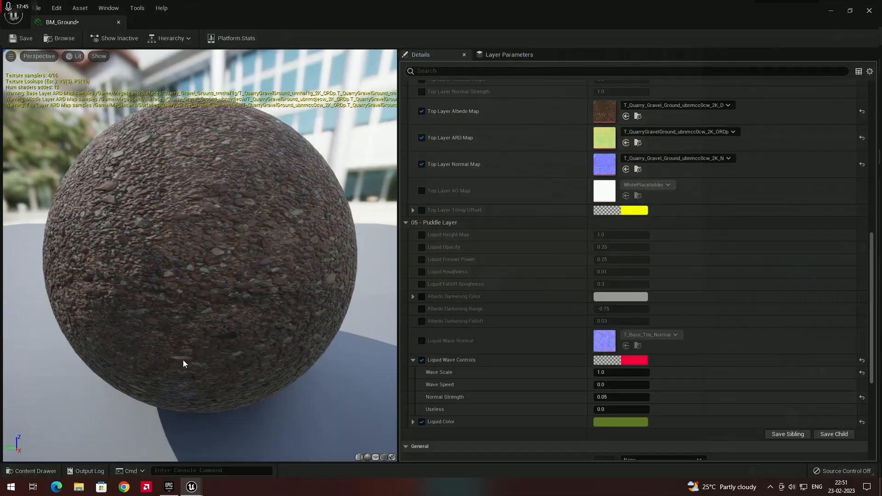
{"action": "left_click", "coordinate": [614, 386]}
{"action": "type", "text": "2"}
{"action": "key", "text": "Return"}
{"action": "left_click", "coordinate": [834, 7]}
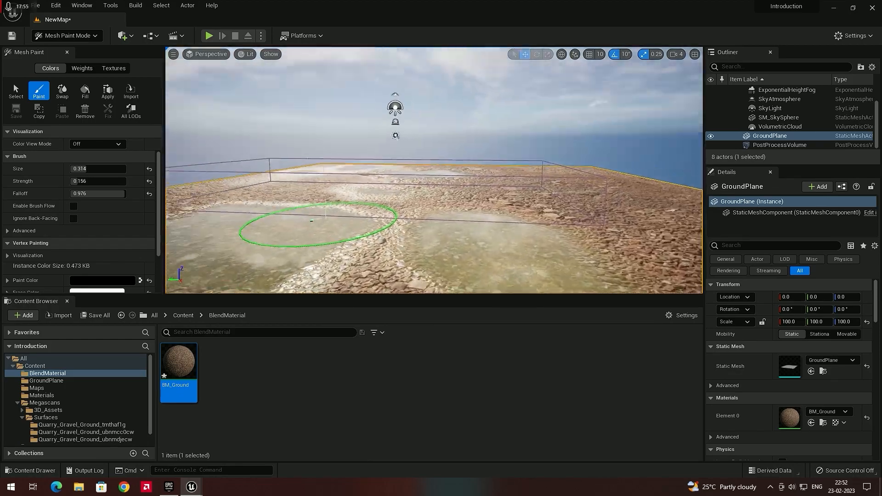
{"action": "mouse_move", "coordinate": [312, 220]}
{"action": "right_mouse_down"}
{"action": "mouse_move", "coordinate": [461, 280]}
{"action": "mouse_move", "coordinate": [329, 168]}
{"action": "mouse_move", "coordinate": [478, 221]}
{"action": "mouse_move", "coordinate": [420, 196]}
{"action": "mouse_move", "coordinate": [384, 283]}
{"action": "mouse_move", "coordinate": [473, 187]}
{"action": "mouse_move", "coordinate": [476, 200]}
{"action": "right_mouse_up"}
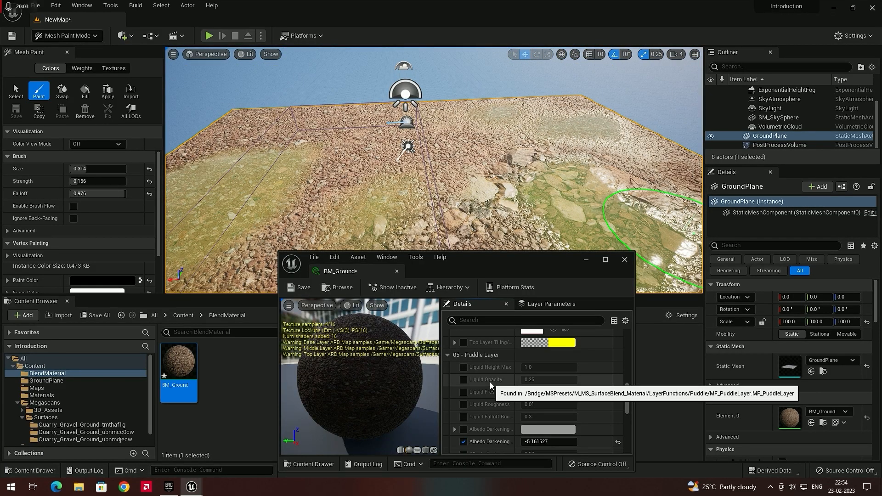
Enlarge the BM_Ground editor and reset the puddle layer's Liquid Color and Wave Speed to their default values.
{"action": "left_click", "coordinate": [606, 260]}
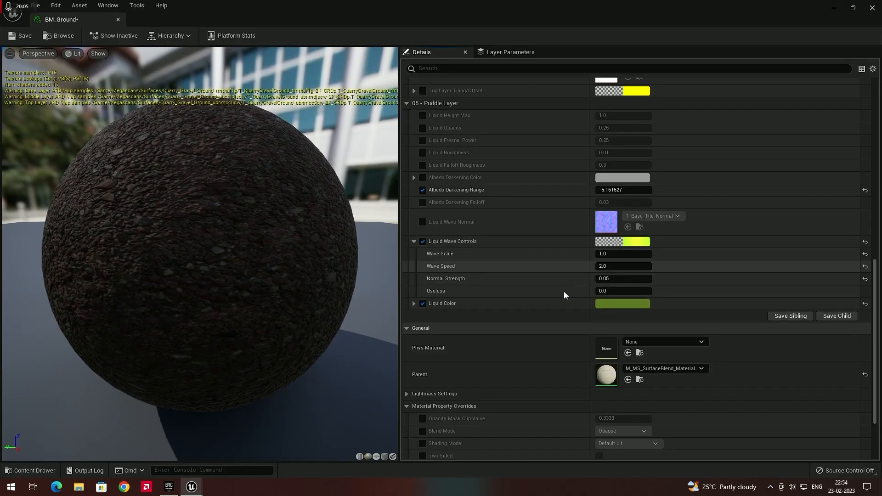
{"action": "left_click", "coordinate": [865, 303]}
{"action": "left_click", "coordinate": [865, 267]}
Turn off the Use Puddle Layer override in BM_Ground's global parameters and check the ground plane in the level.
{"action": "scroll", "coordinate": [802, 239], "scroll_direction": "up", "scroll_amount": 2}
{"action": "scroll", "coordinate": [798, 241], "scroll_direction": "up", "scroll_amount": 10}
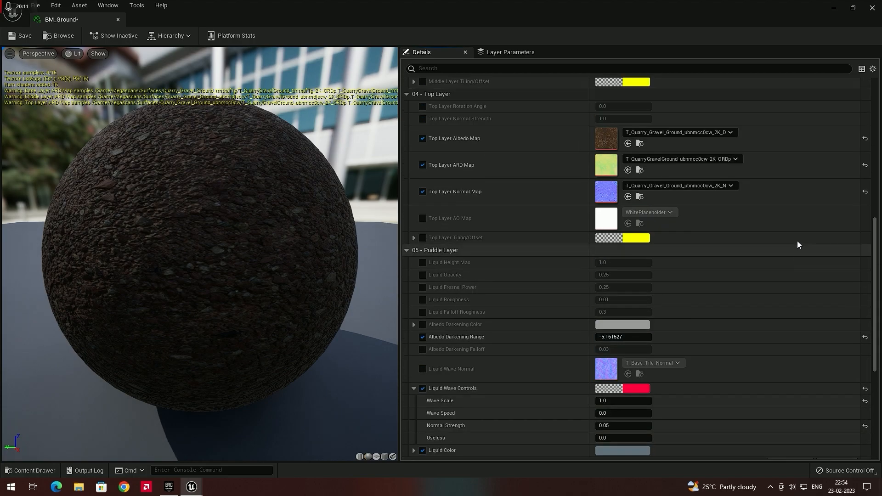
{"action": "scroll", "coordinate": [796, 262], "scroll_direction": "up", "scroll_amount": 7}
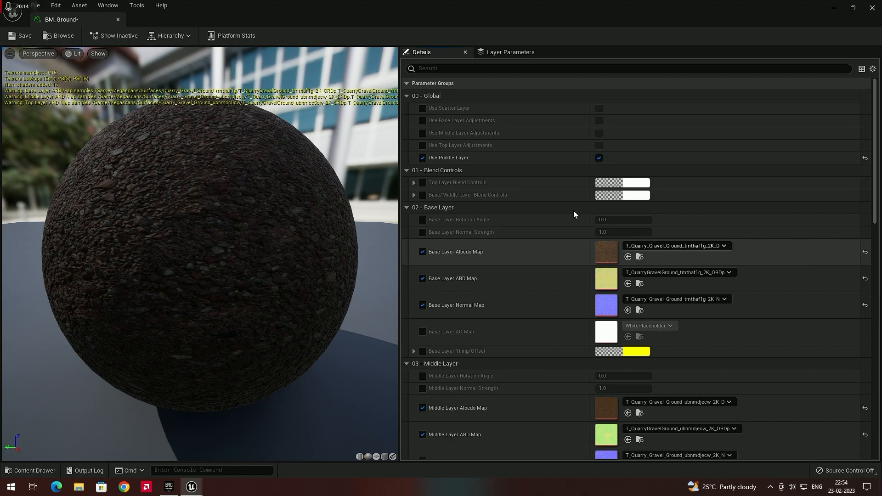
{"action": "left_click", "coordinate": [423, 158]}
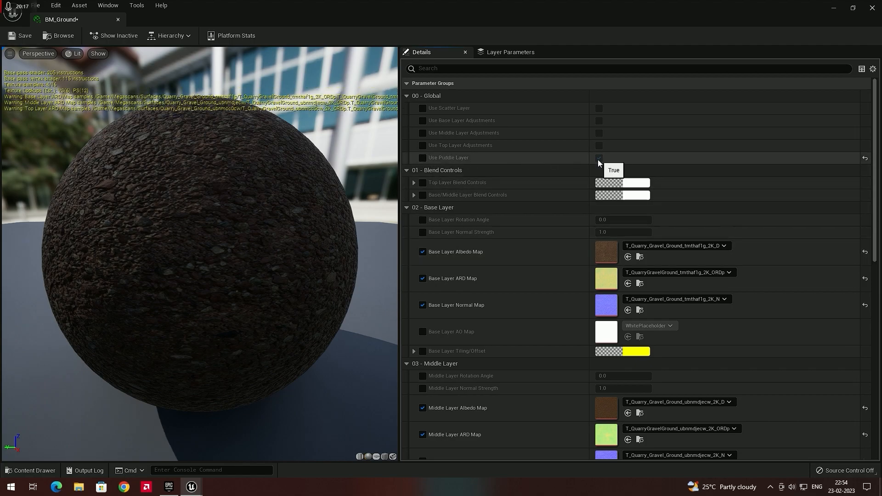
{"action": "left_click", "coordinate": [834, 9]}
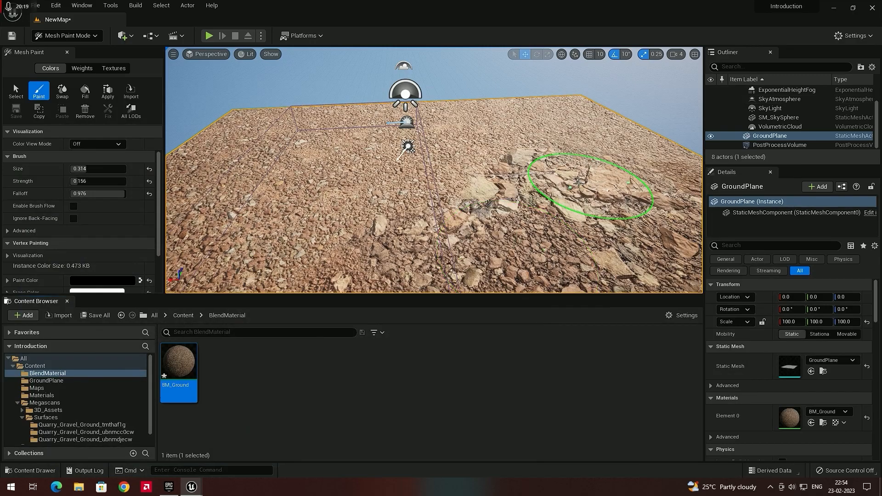
{"action": "mouse_move", "coordinate": [465, 107]}
{"action": "right_mouse_down"}
{"action": "mouse_move", "coordinate": [516, 109]}
{"action": "mouse_move", "coordinate": [429, 117]}
{"action": "mouse_move", "coordinate": [508, 236]}
{"action": "mouse_move", "coordinate": [513, 189]}
{"action": "mouse_move", "coordinate": [578, 207]}
{"action": "right_mouse_up"}
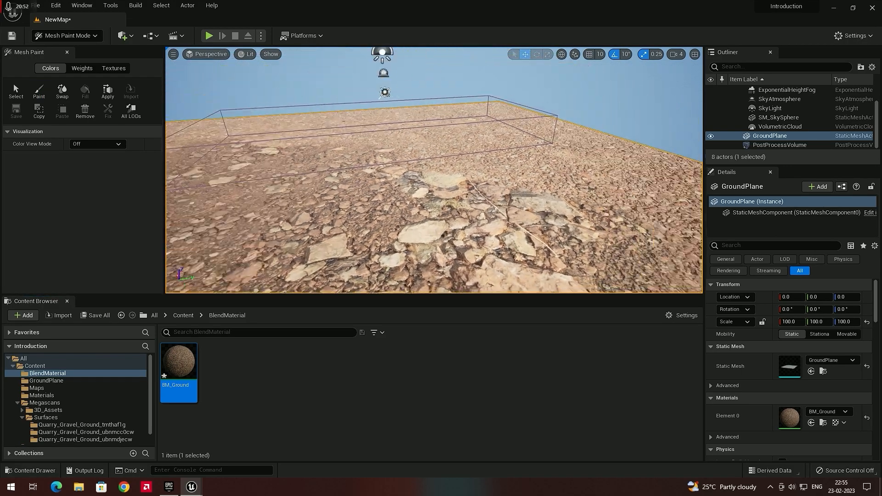
Activate the vertex color Paint tool for GroundPlane and set the brush Size to 0.786.
{"action": "mouse_move", "coordinate": [434, 170]}
{"action": "right_mouse_down"}
{"action": "mouse_move", "coordinate": [414, 138]}
{"action": "mouse_move", "coordinate": [437, 193]}
{"action": "mouse_move", "coordinate": [442, 184]}
{"action": "mouse_move", "coordinate": [487, 179]}
{"action": "mouse_move", "coordinate": [414, 150]}
{"action": "mouse_move", "coordinate": [422, 168]}
{"action": "mouse_move", "coordinate": [473, 173]}
{"action": "mouse_move", "coordinate": [455, 198]}
{"action": "mouse_move", "coordinate": [395, 193]}
{"action": "mouse_move", "coordinate": [455, 161]}
{"action": "mouse_move", "coordinate": [442, 182]}
{"action": "mouse_move", "coordinate": [425, 270]}
{"action": "right_mouse_up"}
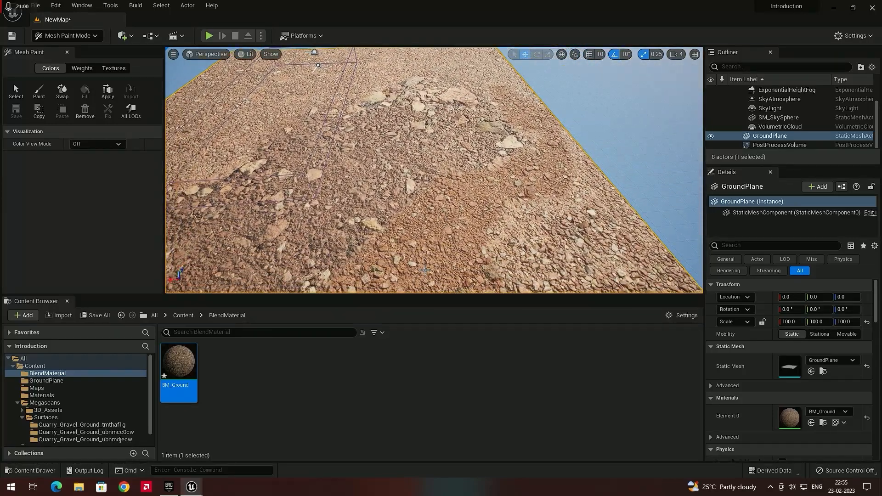
{"action": "mouse_move", "coordinate": [474, 167]}
{"action": "right_mouse_down"}
{"action": "mouse_move", "coordinate": [433, 147]}
{"action": "mouse_move", "coordinate": [397, 148]}
{"action": "right_mouse_up"}
{"action": "left_click", "coordinate": [39, 92]}
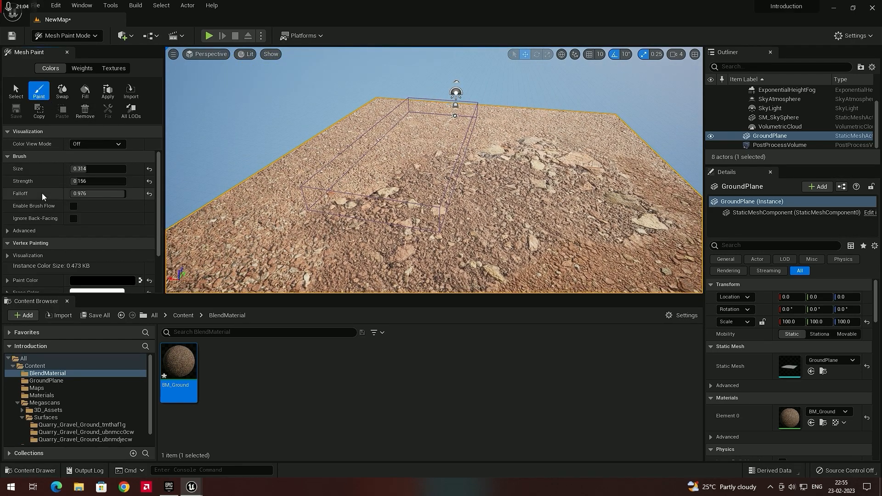
{"action": "scroll", "coordinate": [46, 197], "scroll_direction": "down", "scroll_amount": 3}
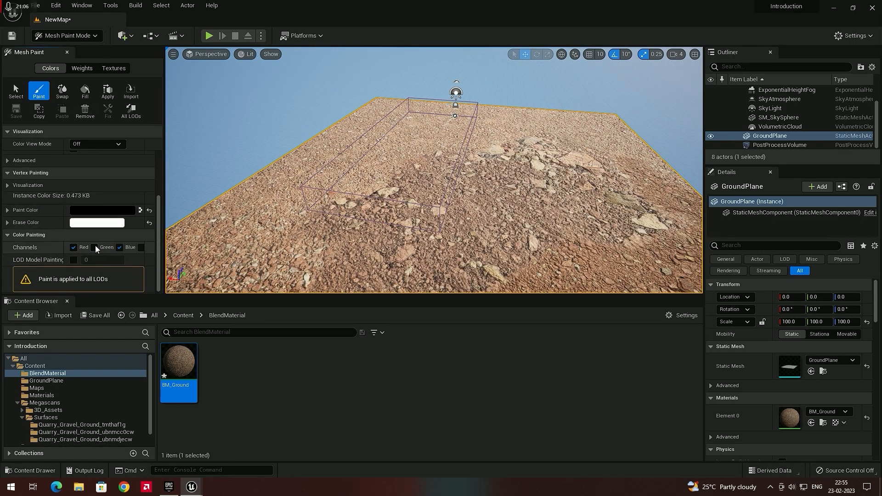
{"action": "scroll", "coordinate": [44, 225], "scroll_direction": "up", "scroll_amount": 3}
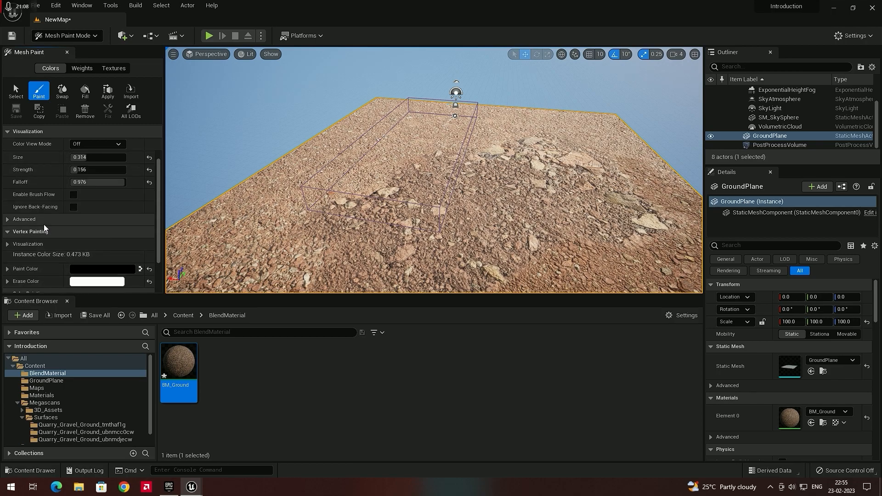
{"action": "scroll", "coordinate": [44, 224], "scroll_direction": "up", "scroll_amount": 1}
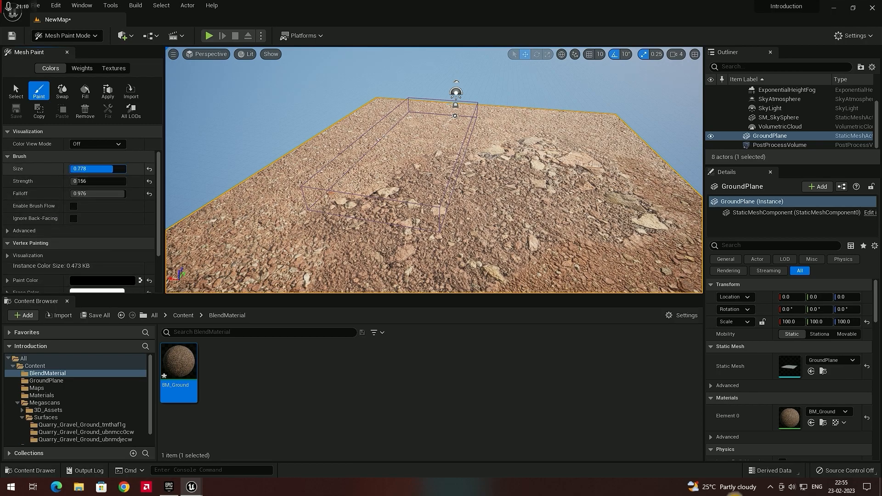
{"action": "scroll", "coordinate": [462, 196], "scroll_direction": "down", "scroll_amount": 5}
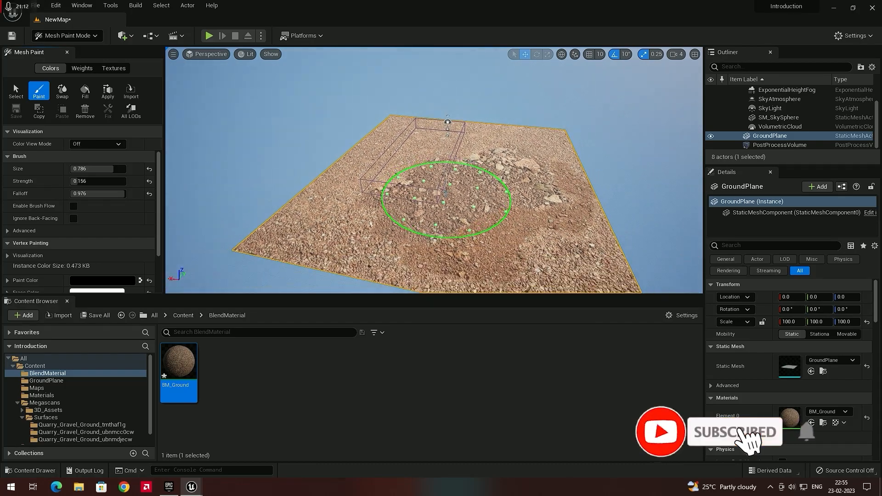